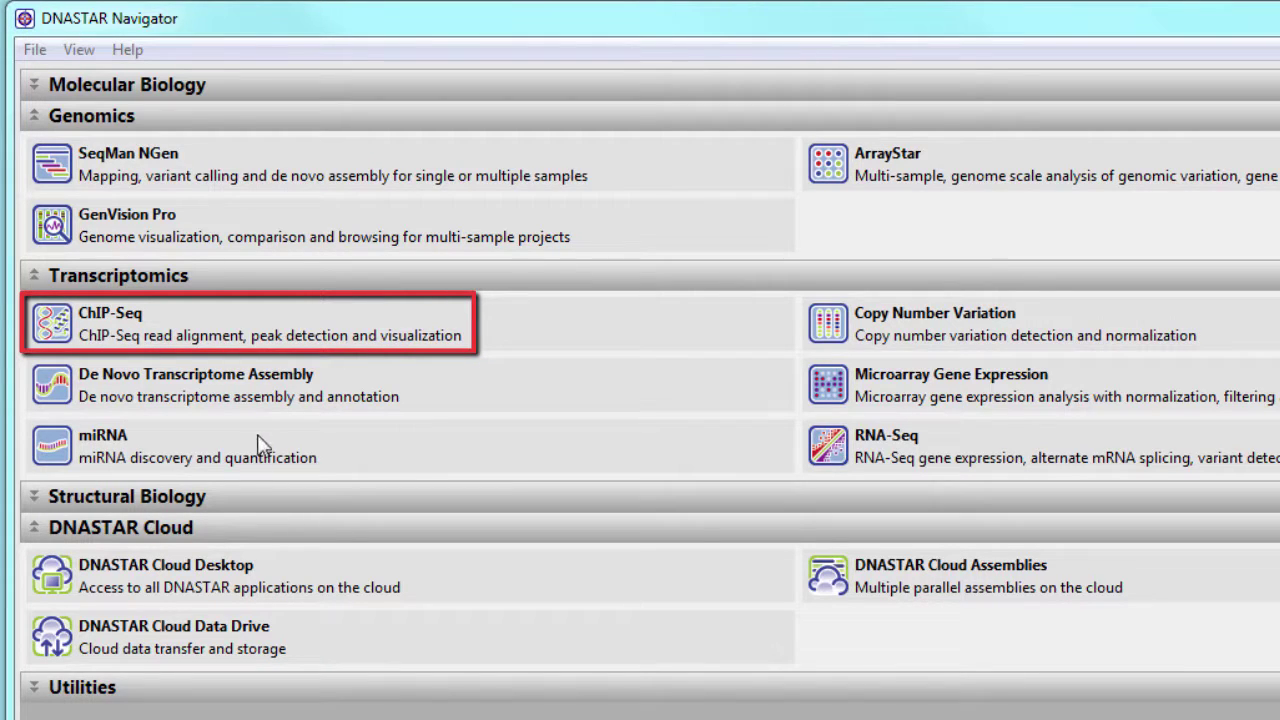
# Launch SeqMan NGen from the ChIP-Seq entry under Transcriptomics in DNASTAR Navigator
pyautogui.click(297, 341)
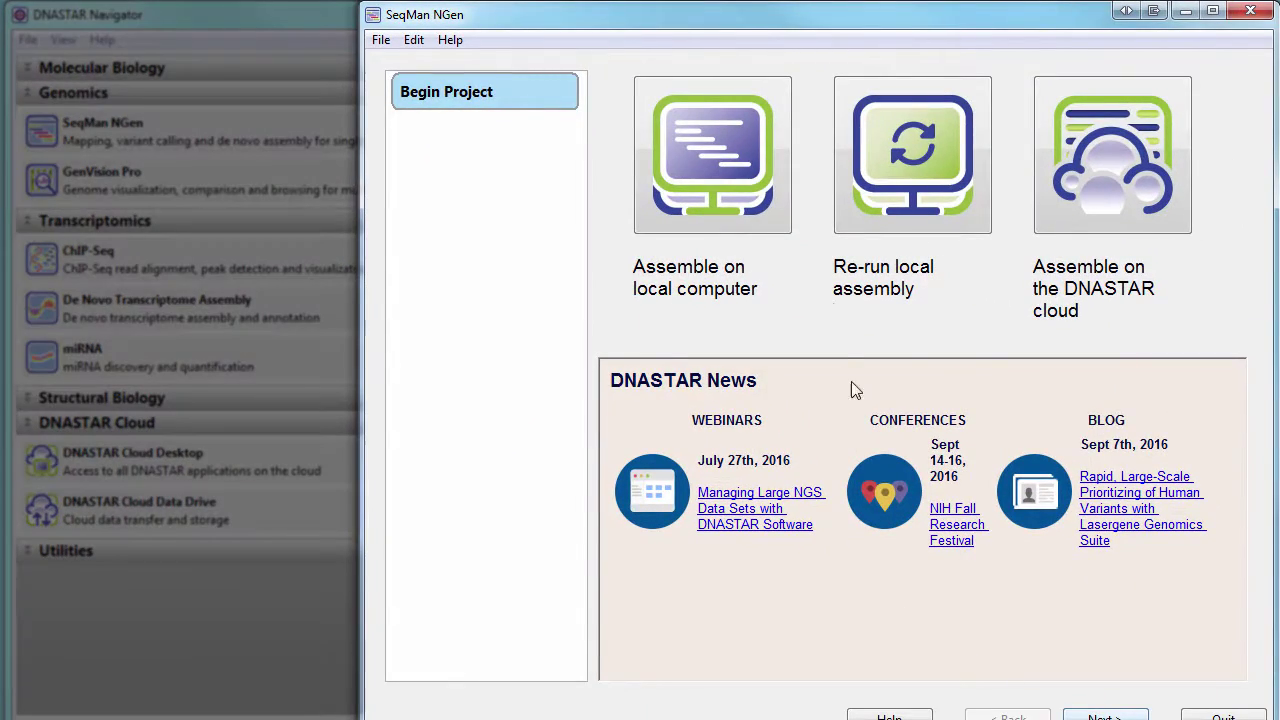
# Start a new project using the ChIP-Seq workflow with reference-based assembly
pyautogui.click(761, 178)
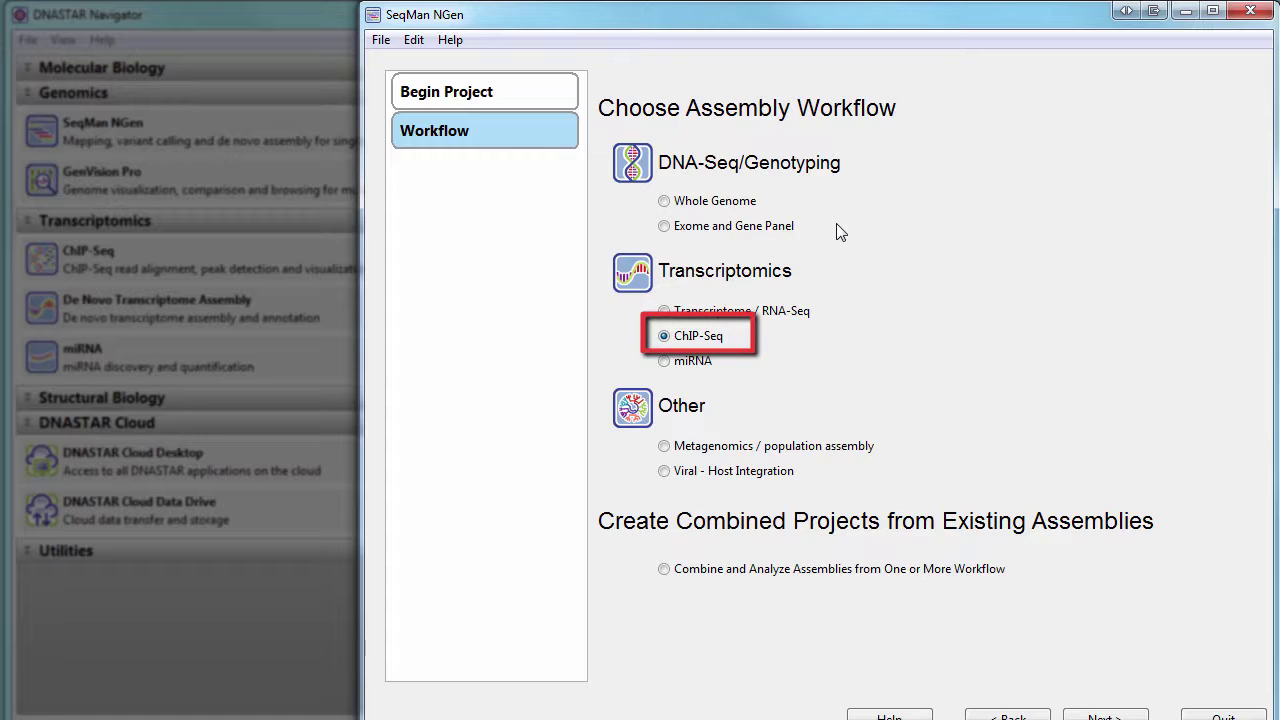
pyautogui.click(1108, 712)
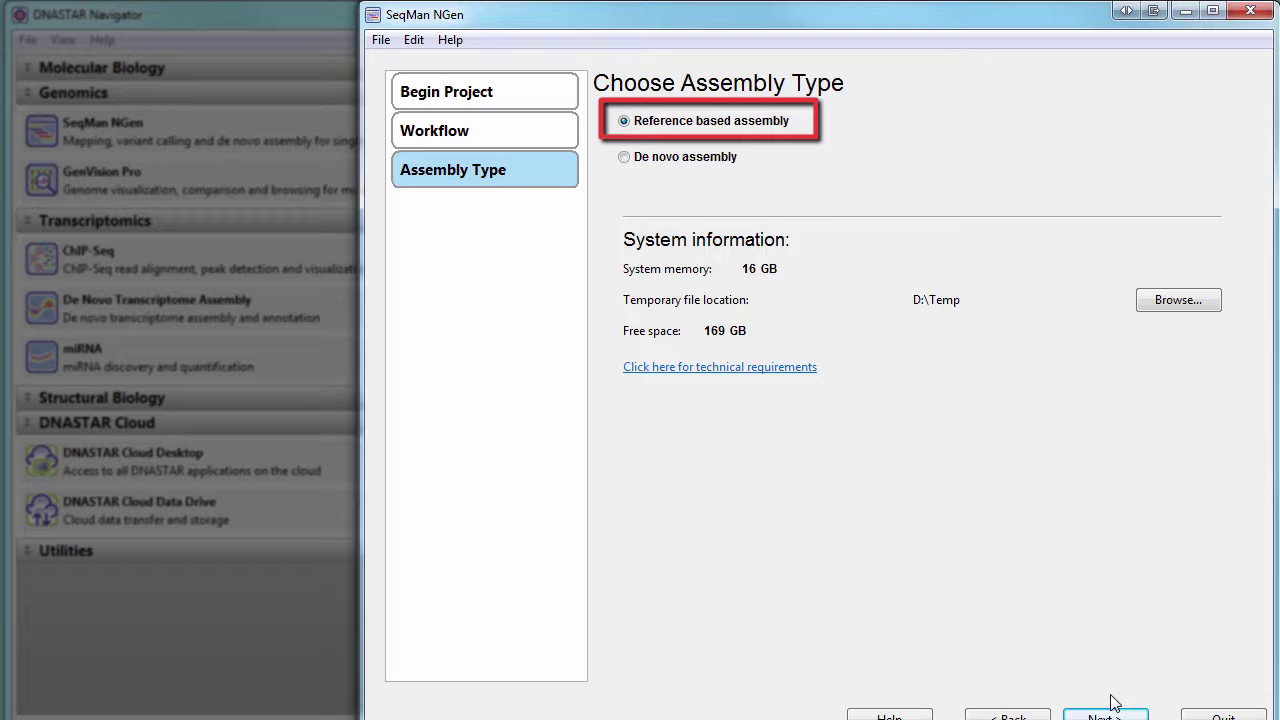
pyautogui.click(1110, 710)
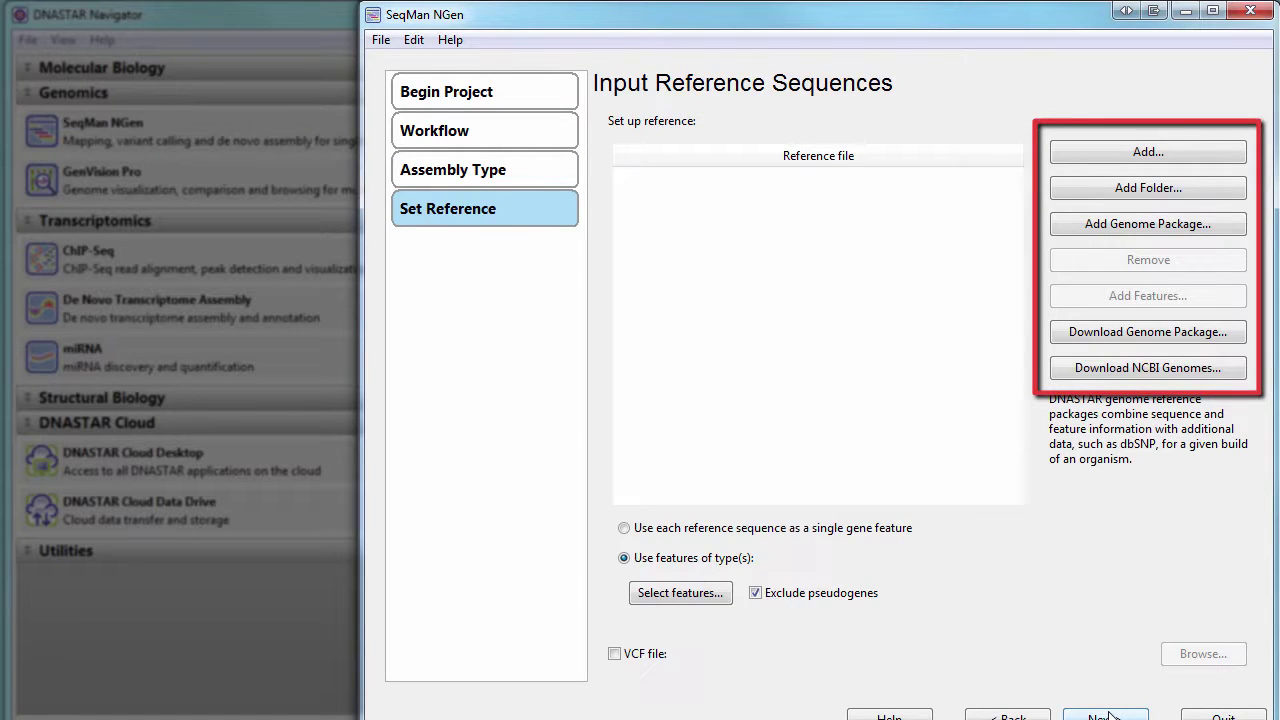
# Download and select the Homo sapiens GRCh37.p13 (dbSNP146) genome package as the reference
pyautogui.click(1090, 345)
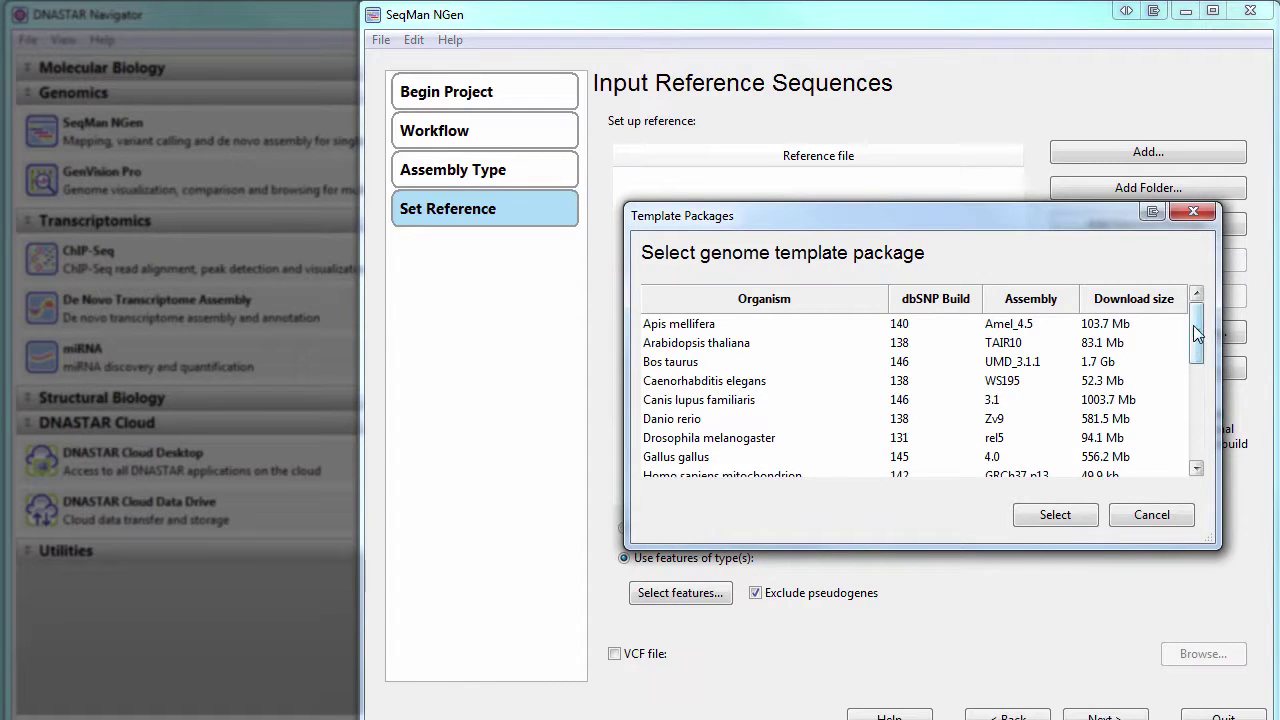
pyautogui.moveTo(1197, 331); pyautogui.dragTo(1207, 370)
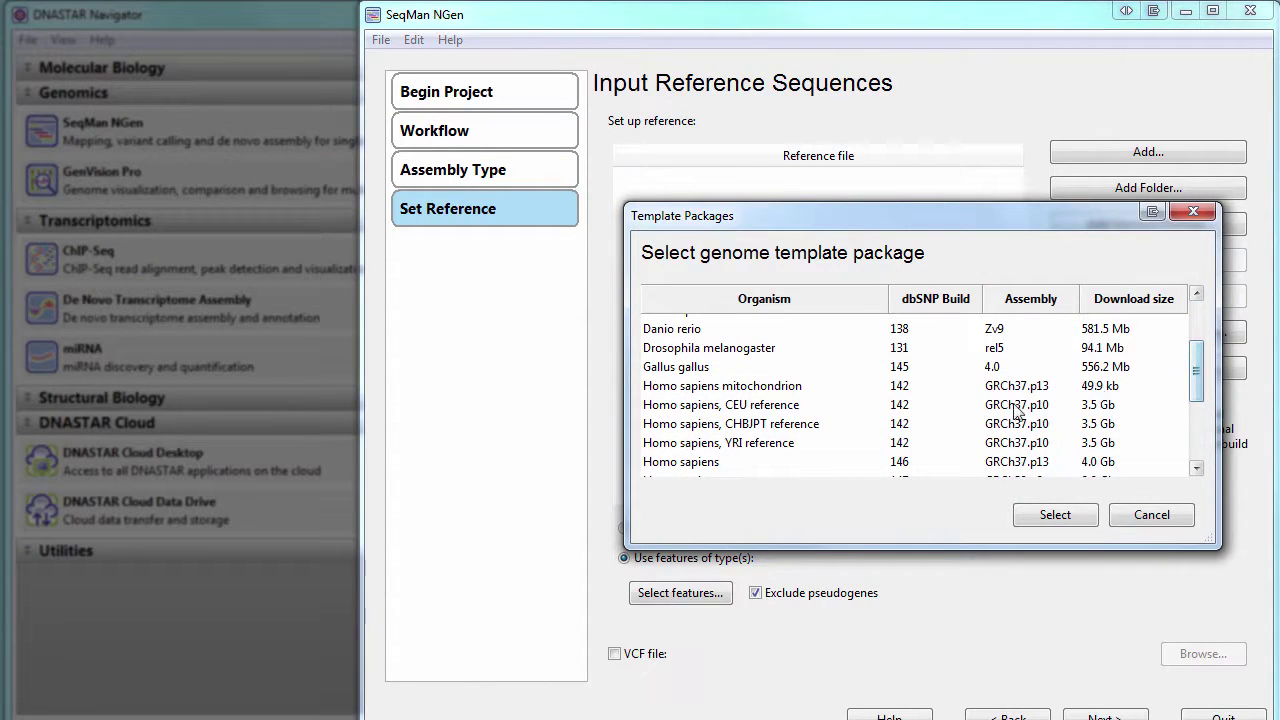
pyautogui.click(768, 465)
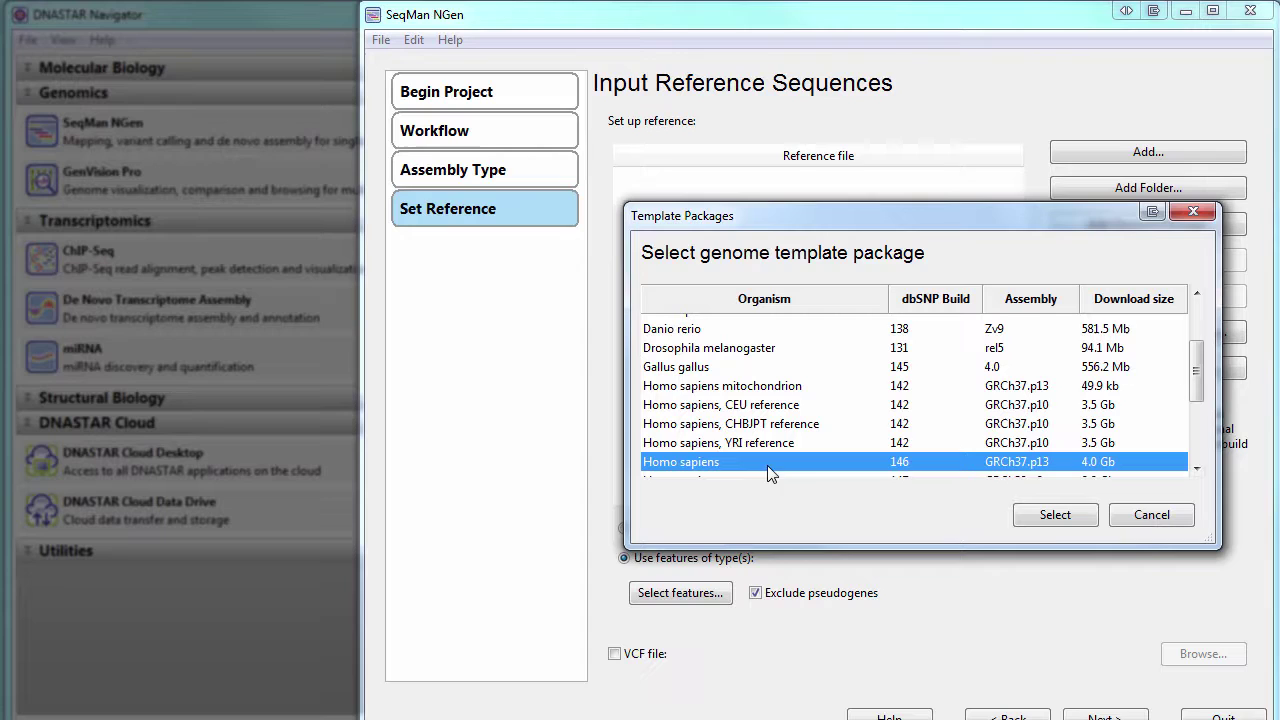
pyautogui.click(1050, 513)
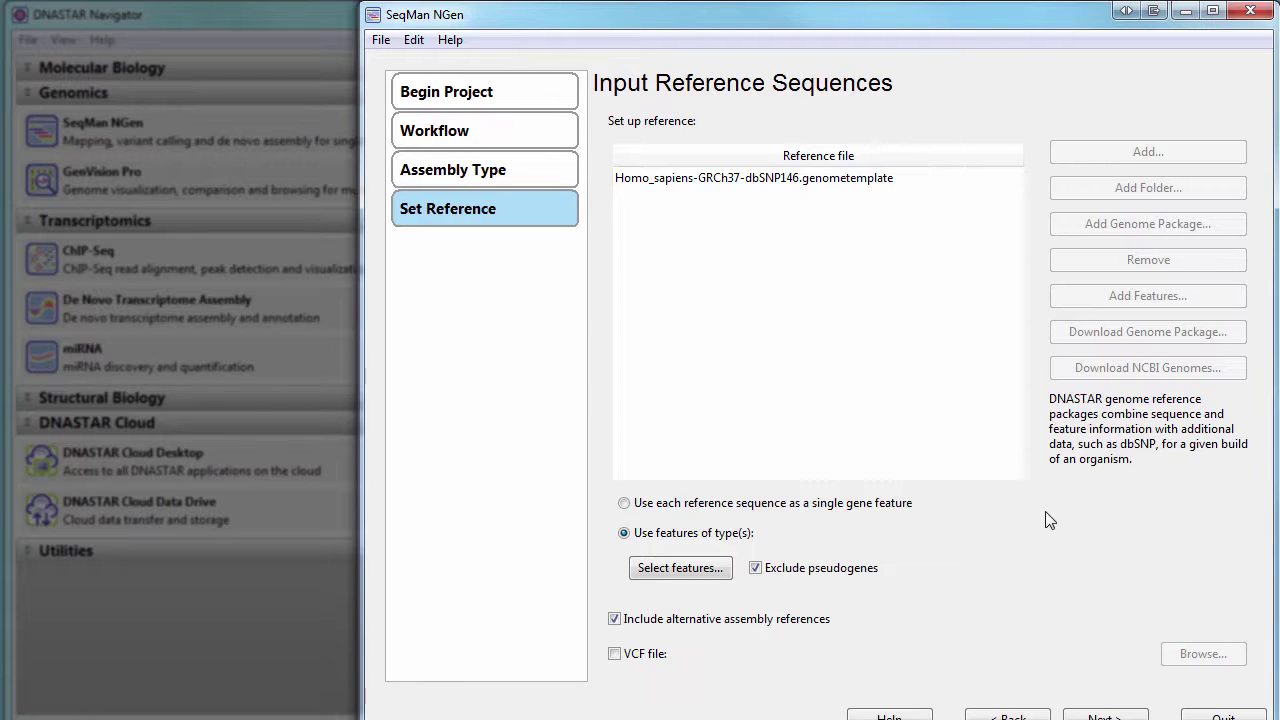
# Add all seven FASTQ files as single-end Illumina reads
pyautogui.click(1105, 716)
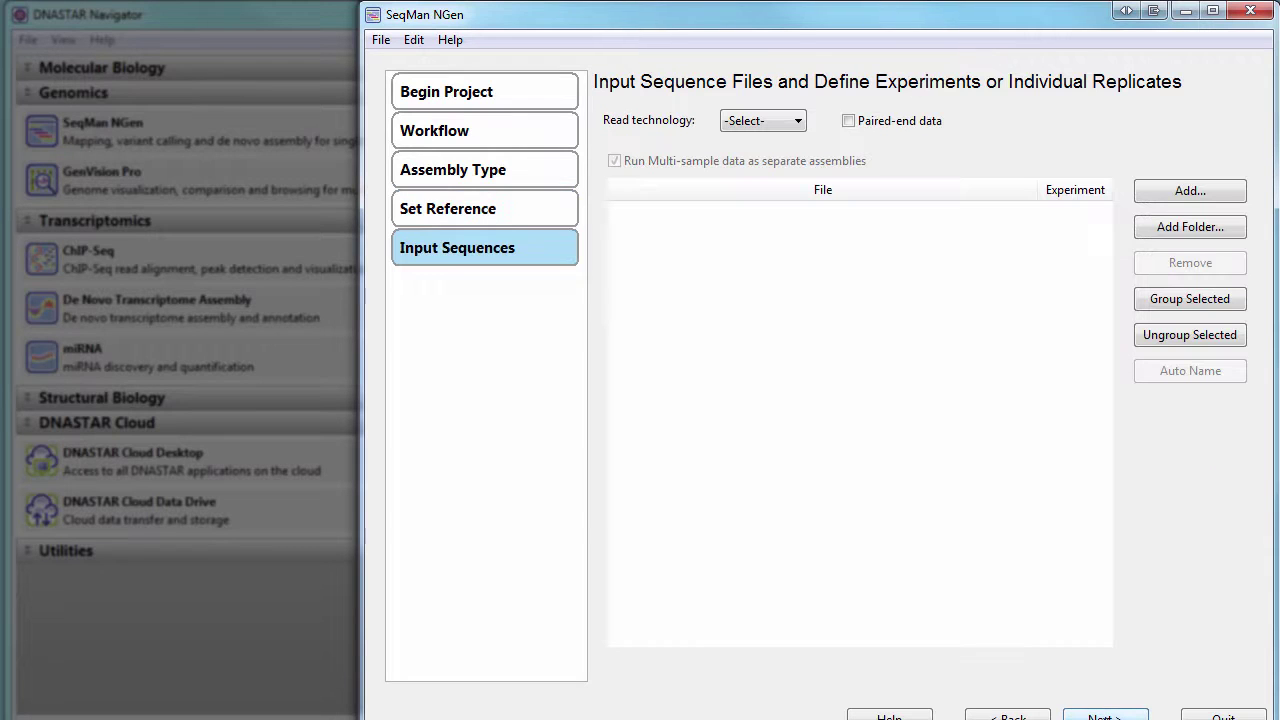
pyautogui.click(796, 122)
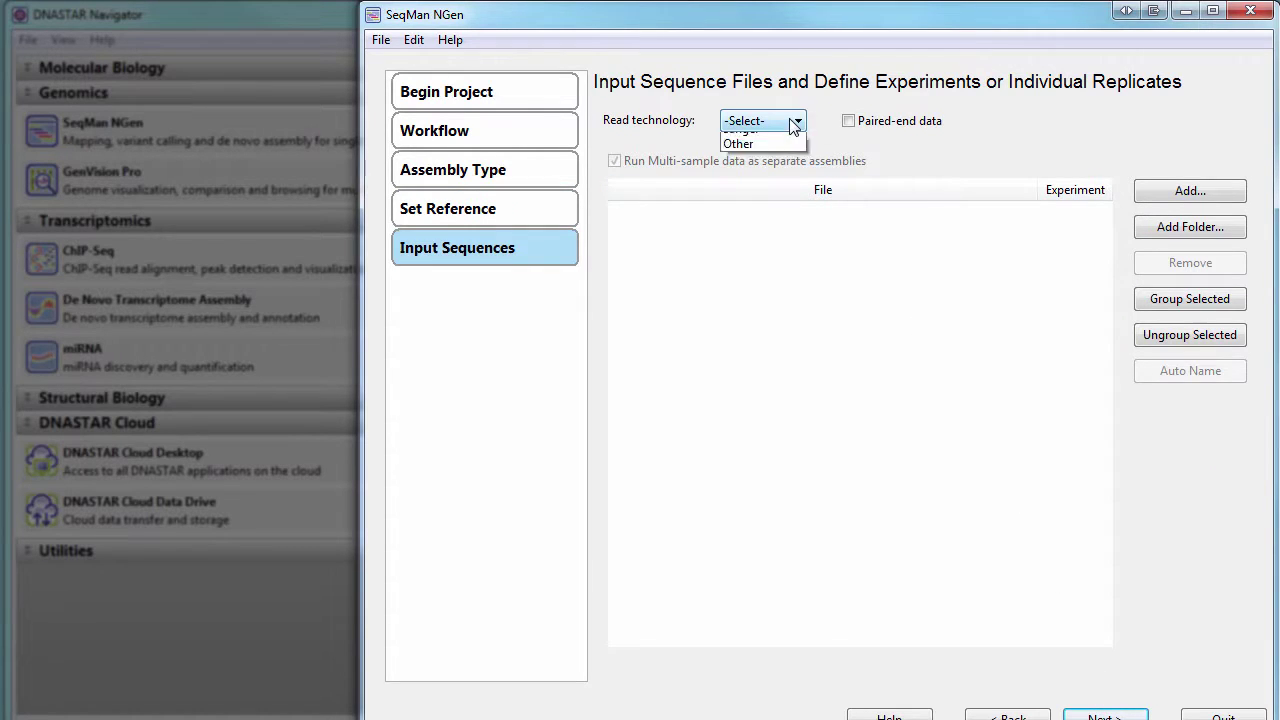
pyautogui.click(786, 156)
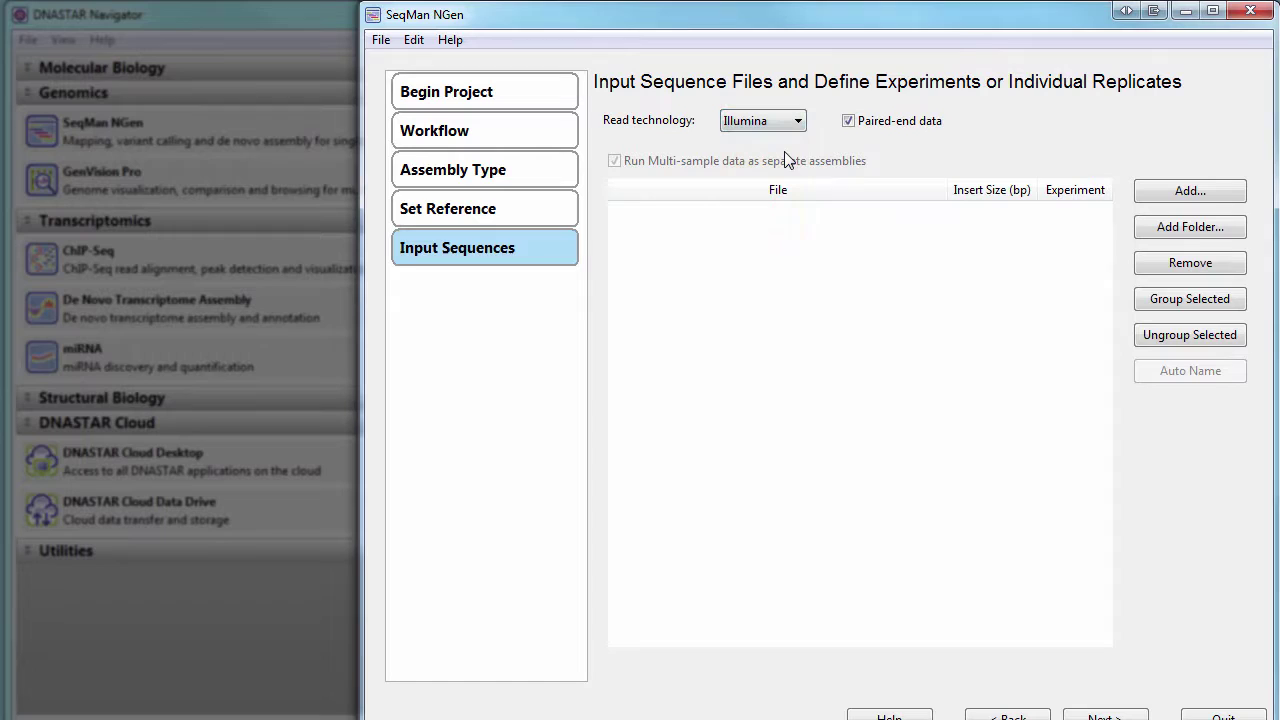
pyautogui.click(852, 127)
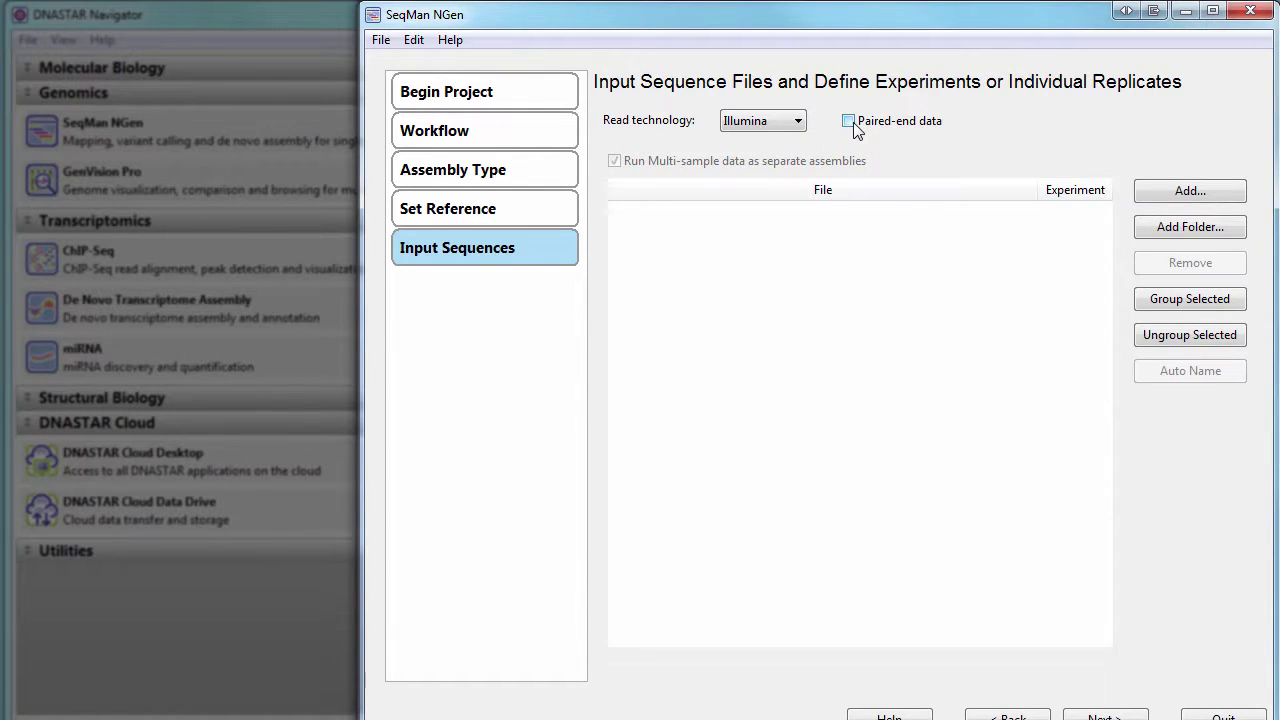
pyautogui.click(1154, 196)
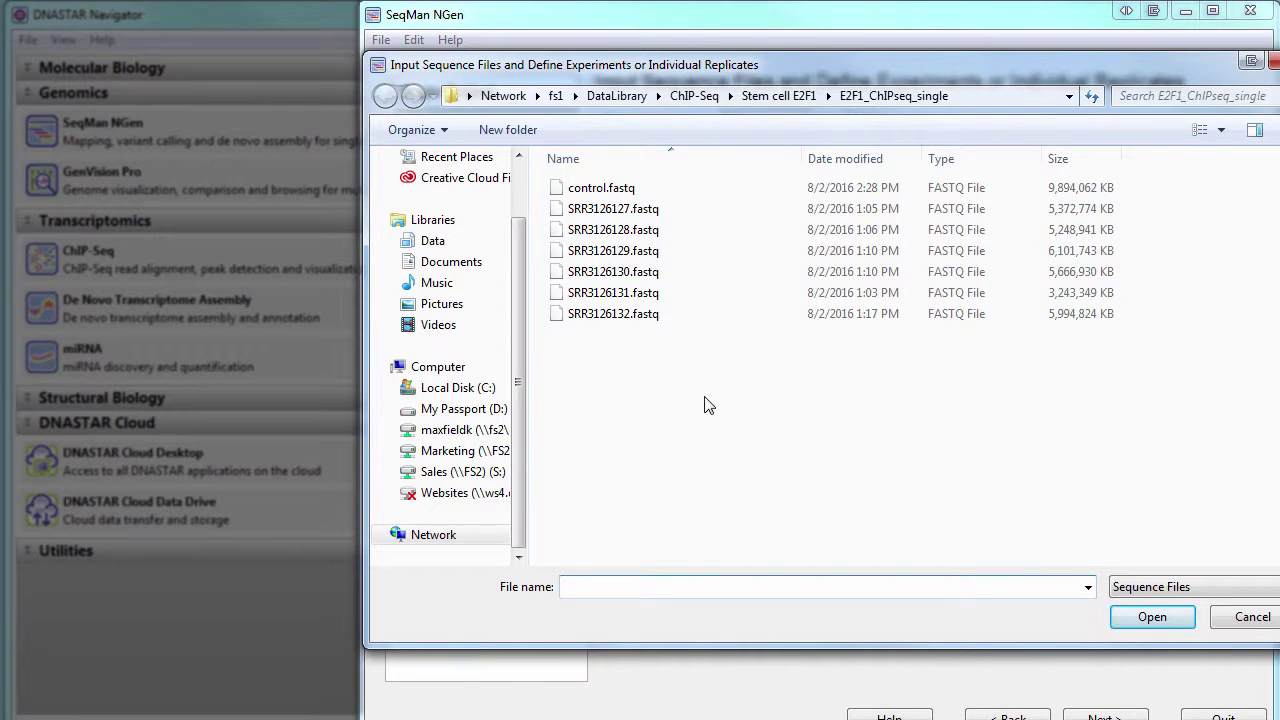
pyautogui.moveTo(623, 357); pyautogui.dragTo(557, 177)
pyautogui.click(1152, 616)
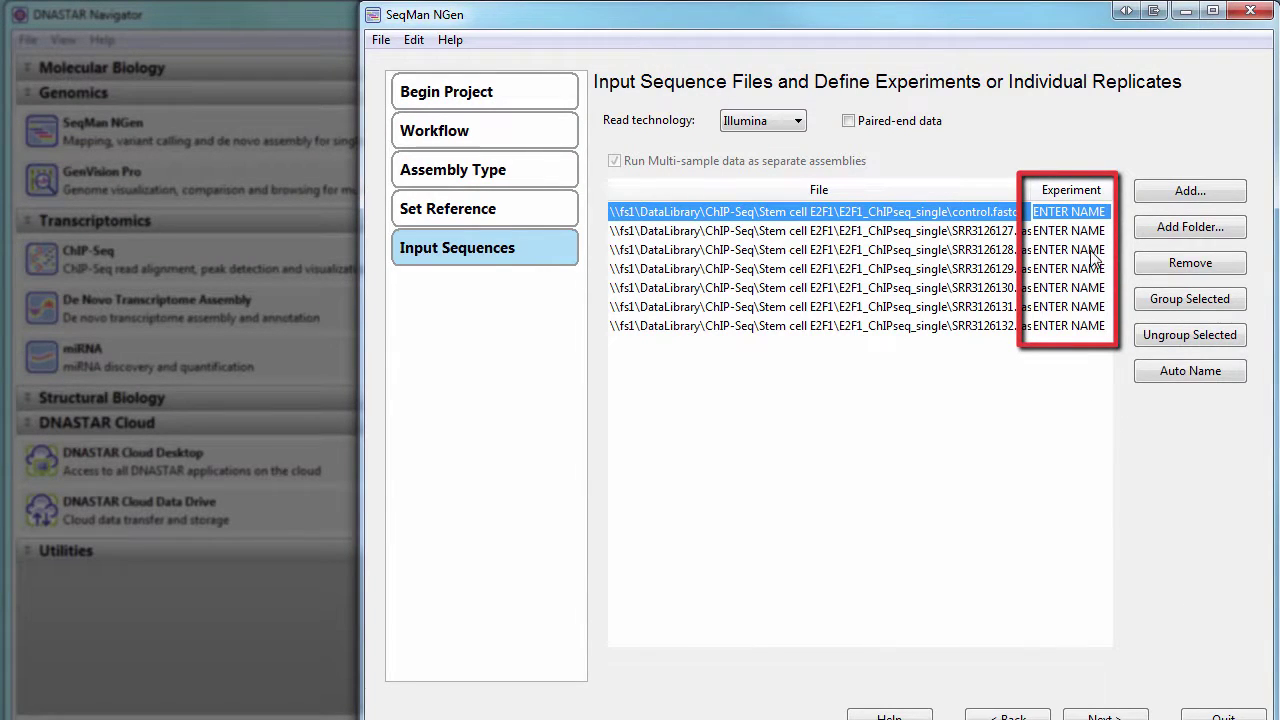
# Name the control.fastq experiment Control and group the six SRR files as IP_E2F1
pyautogui.write('Control')
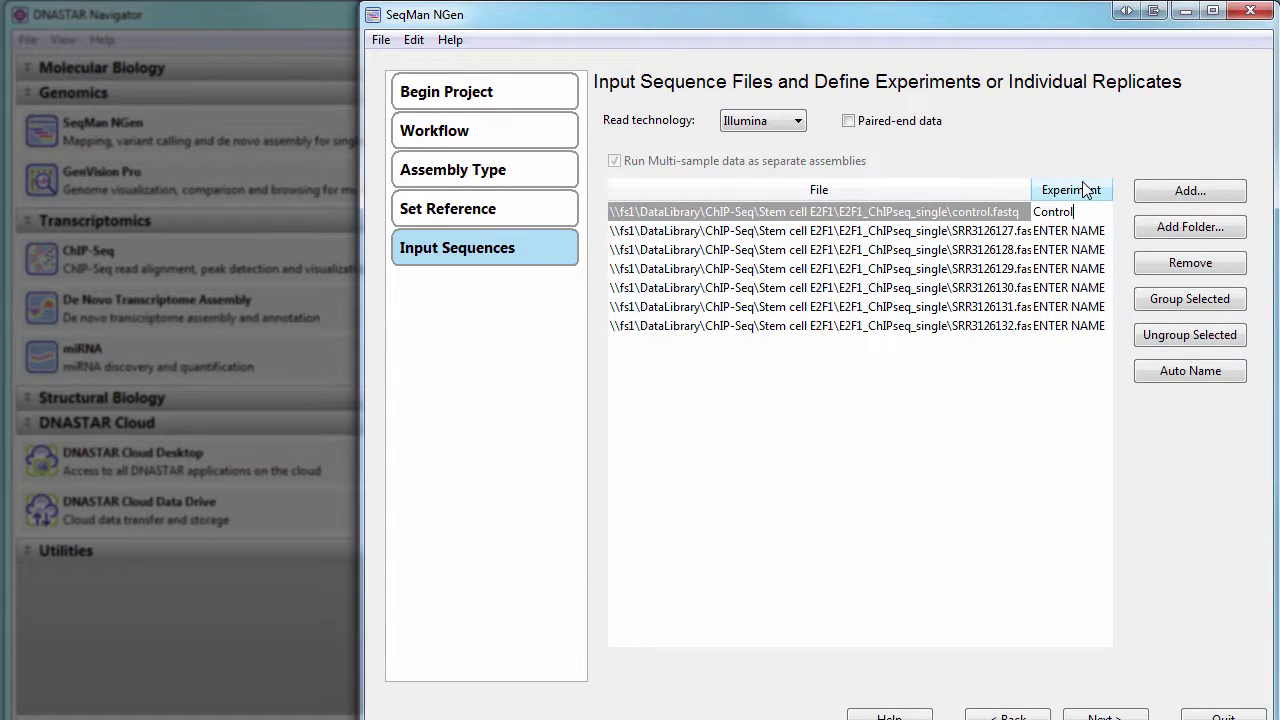
pyautogui.click(1021, 235)
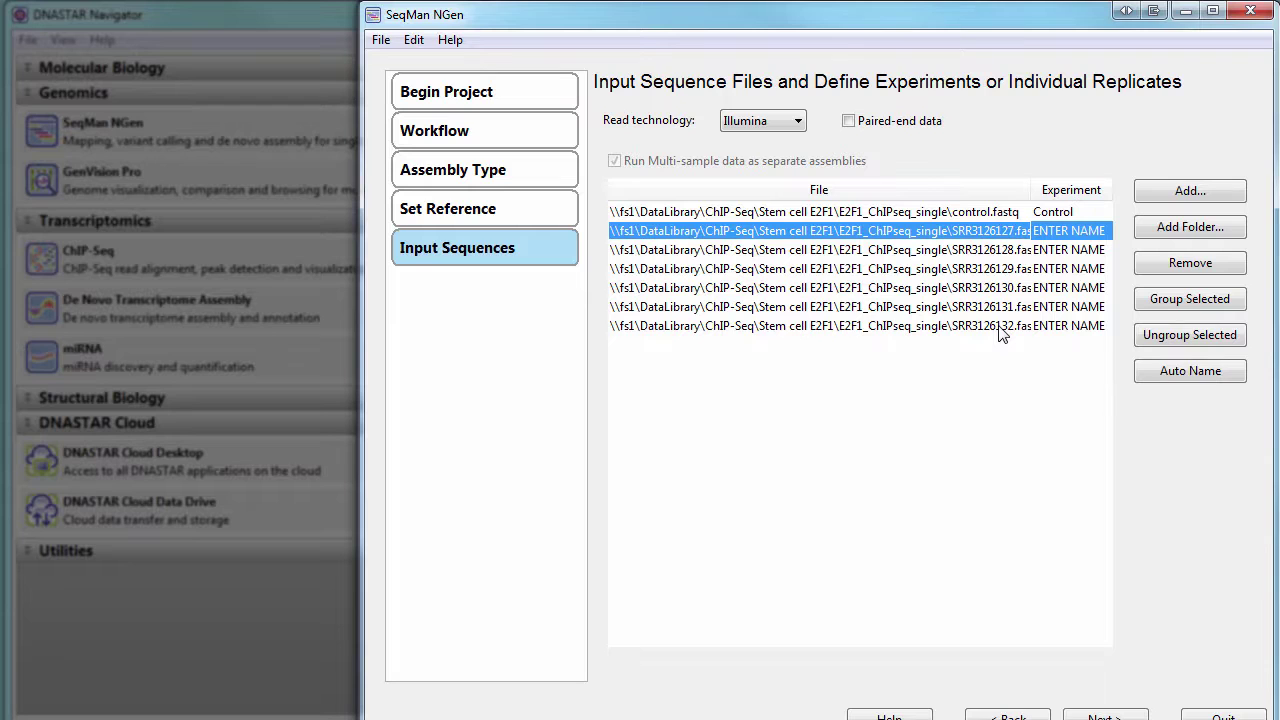
pyautogui.keyDown('shift'); pyautogui.click(1001, 330); pyautogui.keyUp('shift')
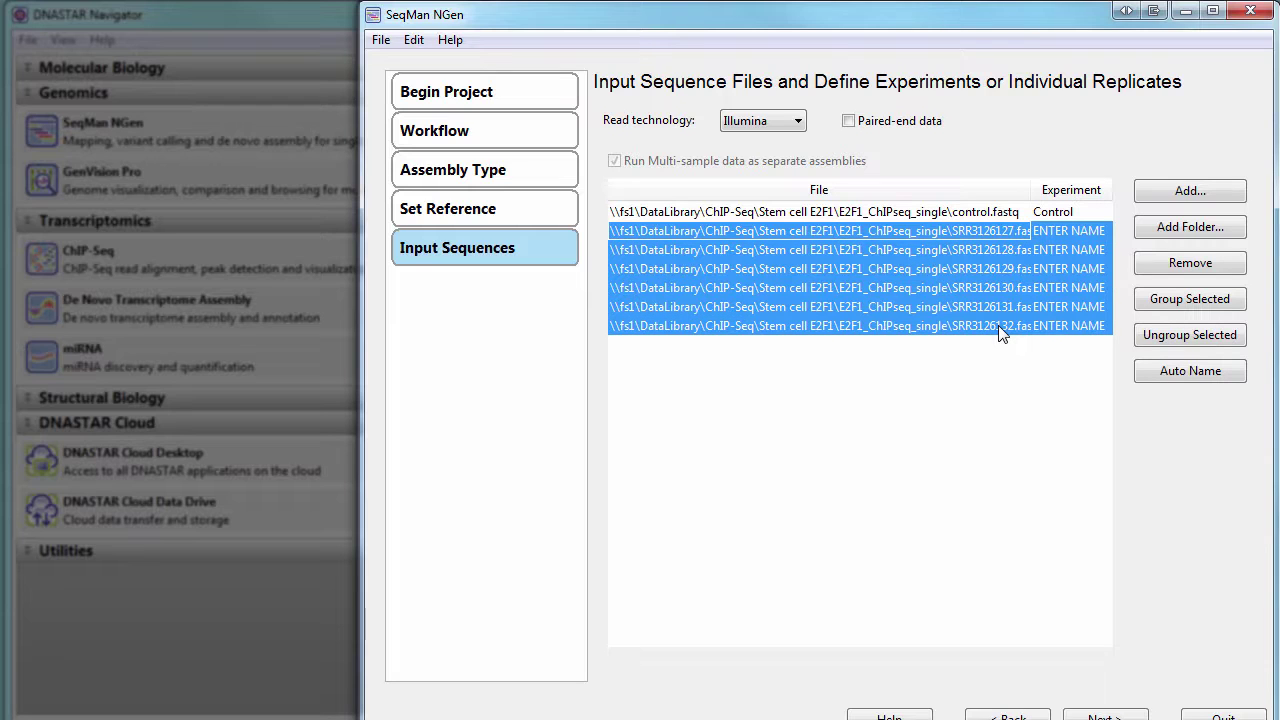
pyautogui.click(1186, 305)
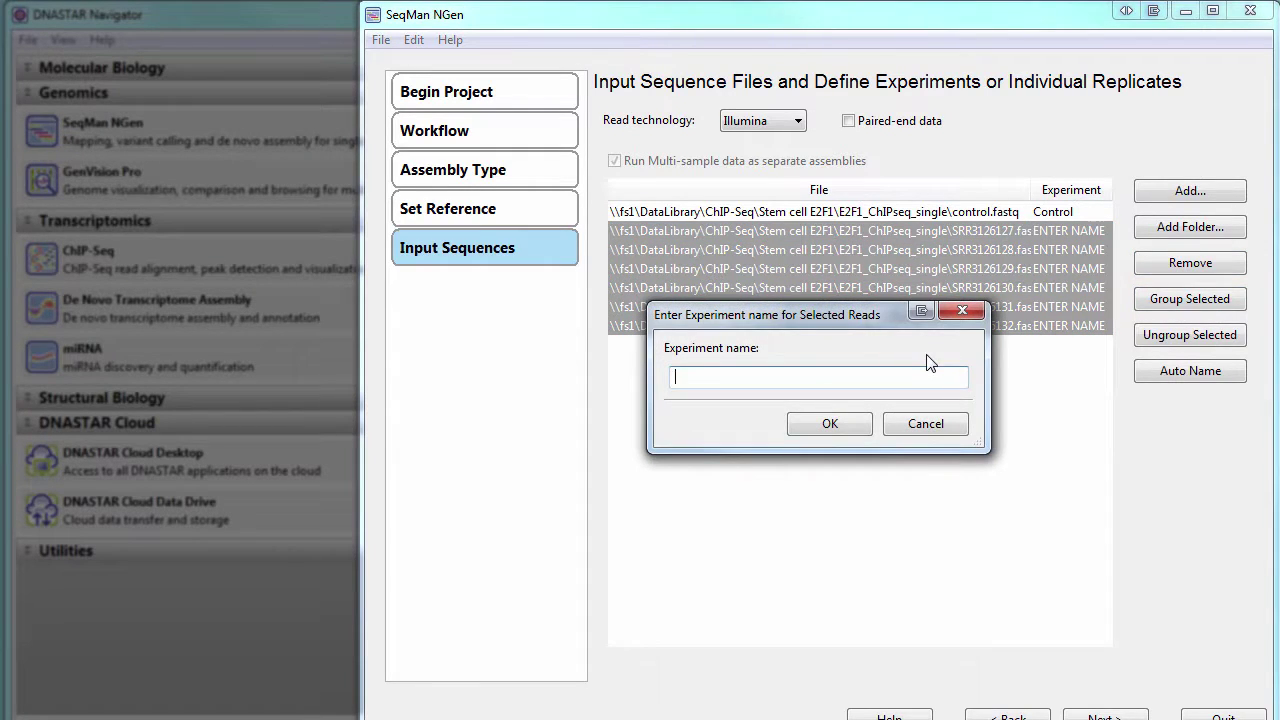
pyautogui.write('IP_E2F1')
pyautogui.click(829, 423)
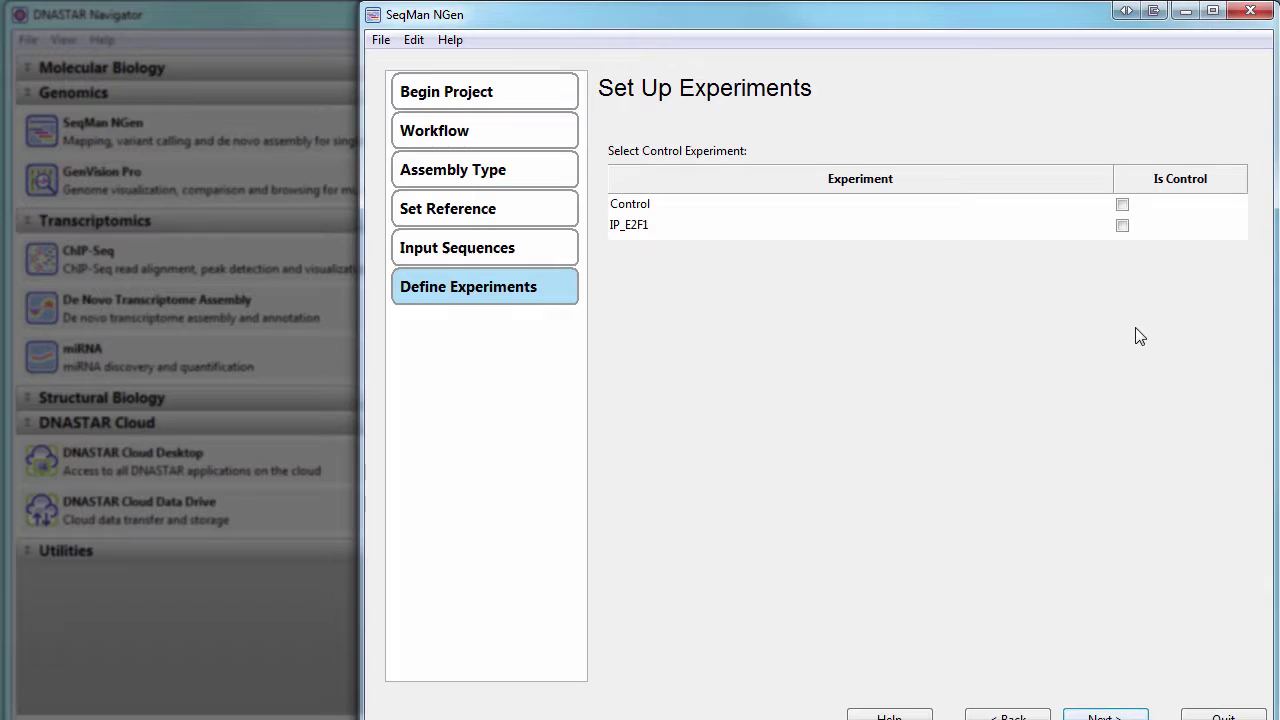
# Mark Control as the control experiment and proceed to the assembly options
pyautogui.click(1121, 206)
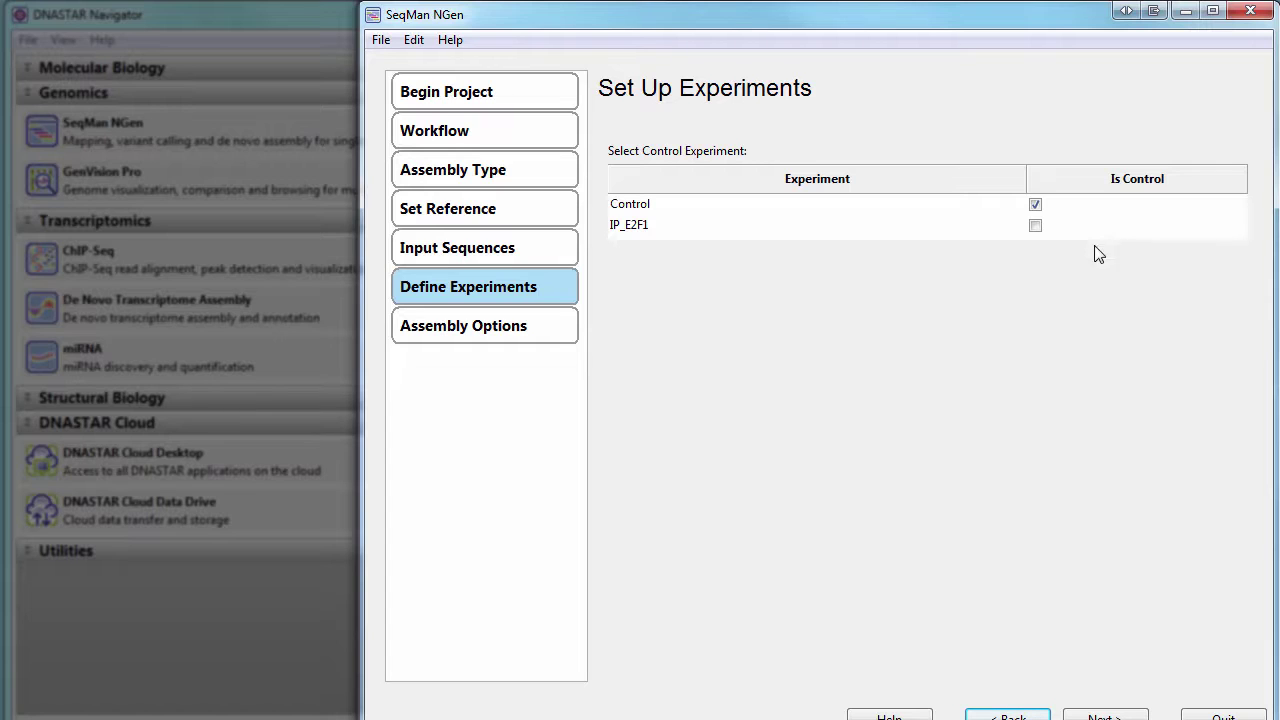
pyautogui.click(1105, 716)
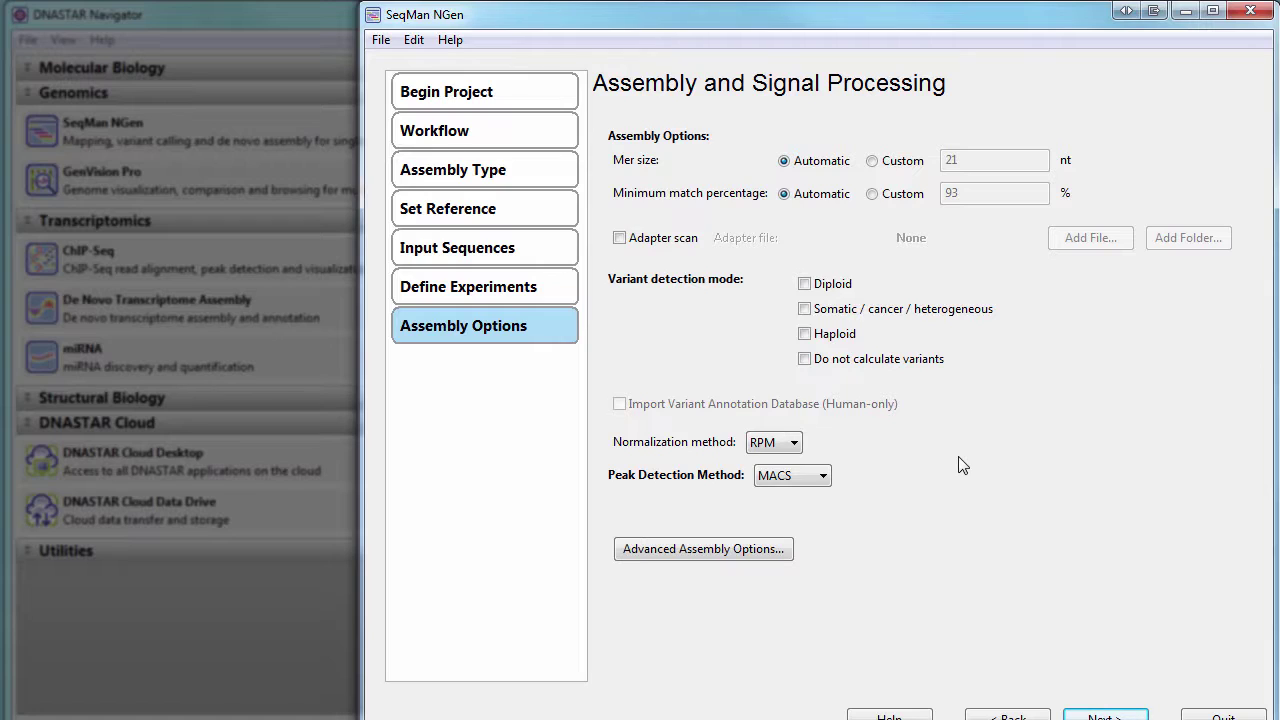
# Enable diploid variant detection and the human variant annotation database import
pyautogui.click(817, 287)
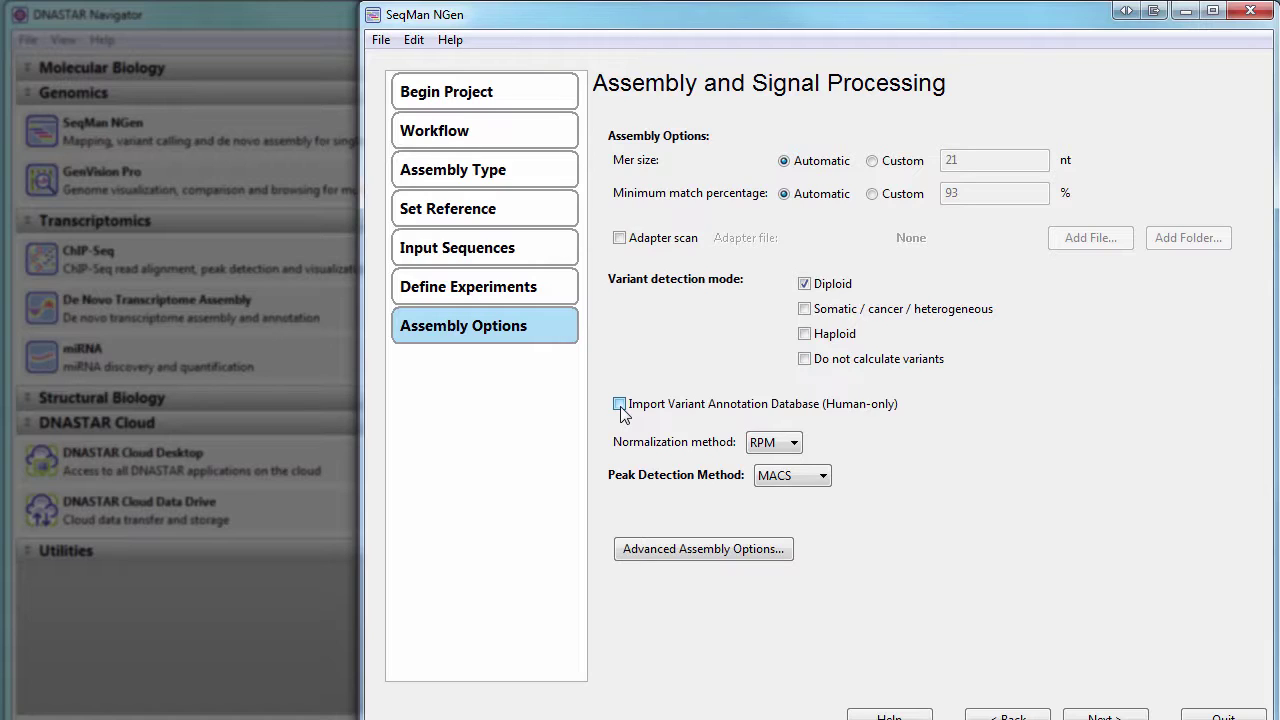
pyautogui.click(620, 405)
pyautogui.press('Return')
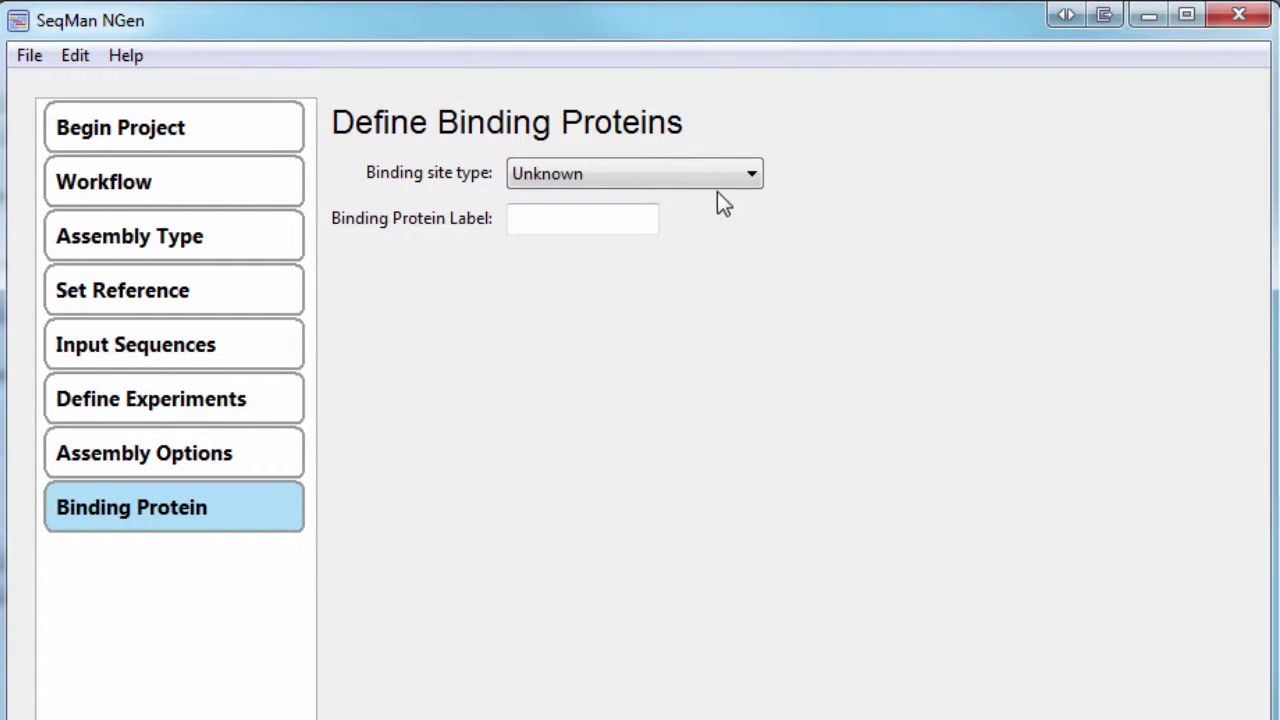
# Define the binding protein as the Homo sapiens E2F1 position weight matrix, labelled E2F1
pyautogui.click(718, 182)
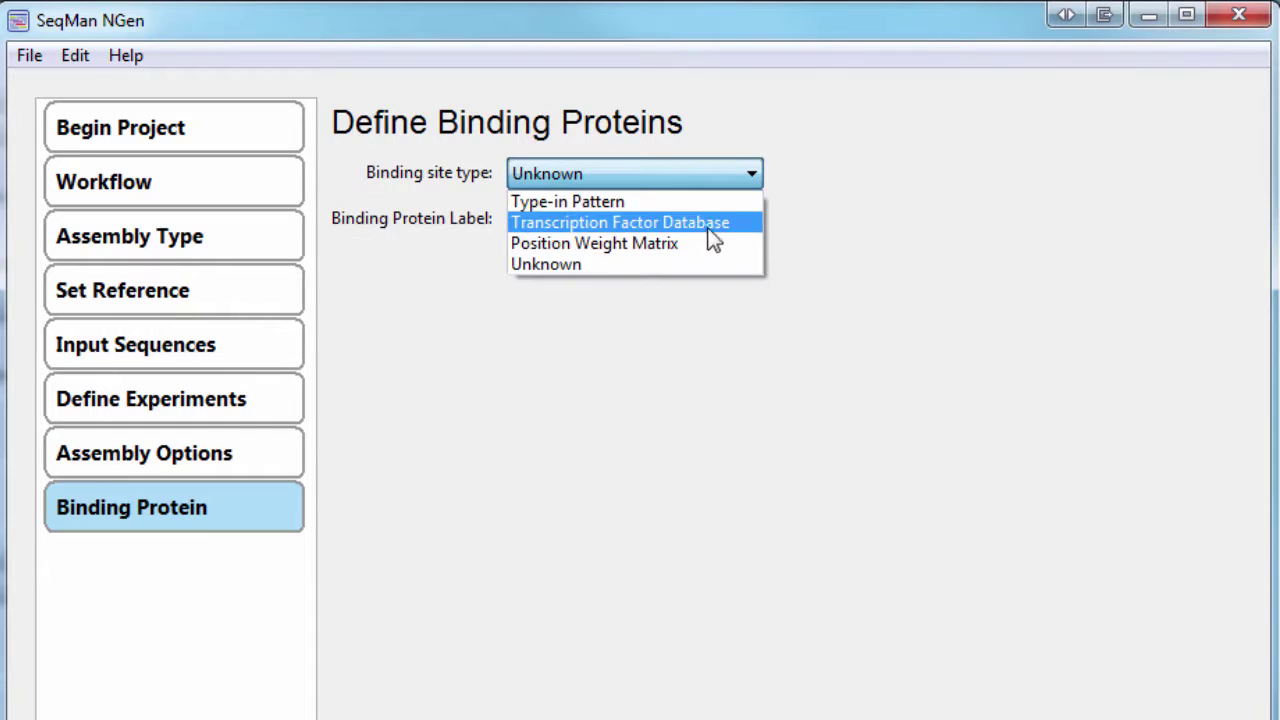
pyautogui.click(713, 254)
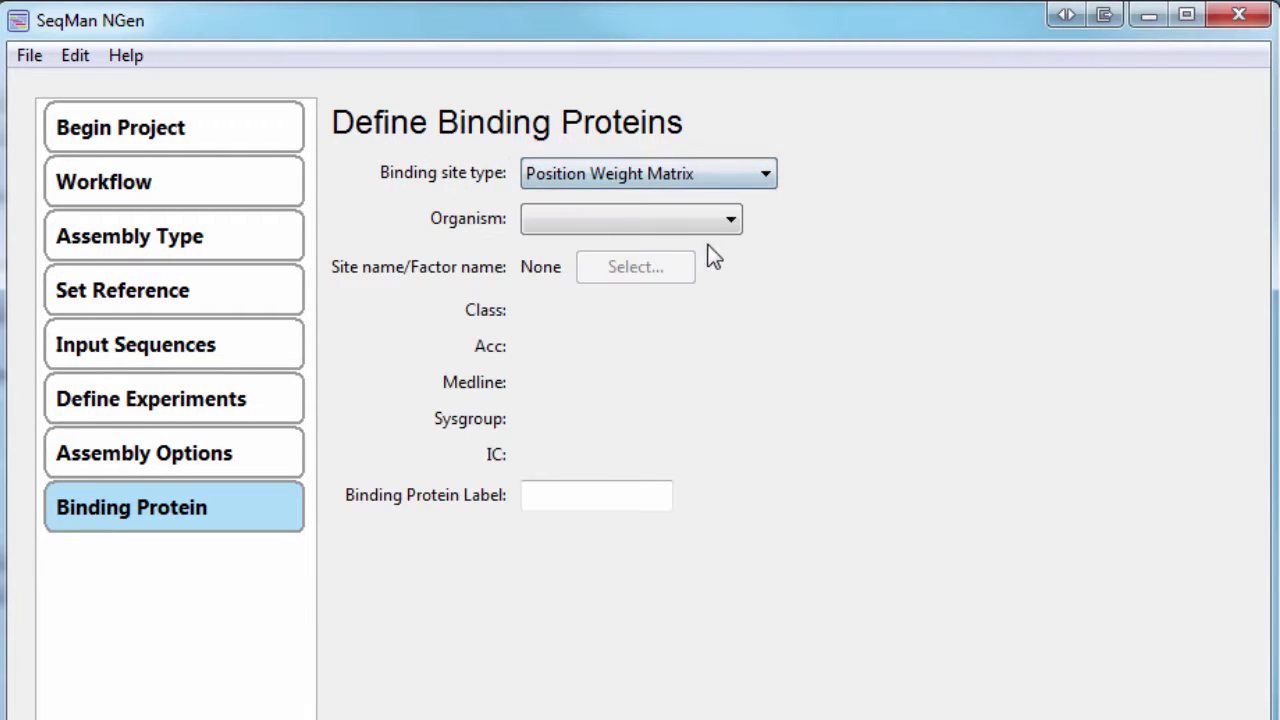
pyautogui.click(657, 227)
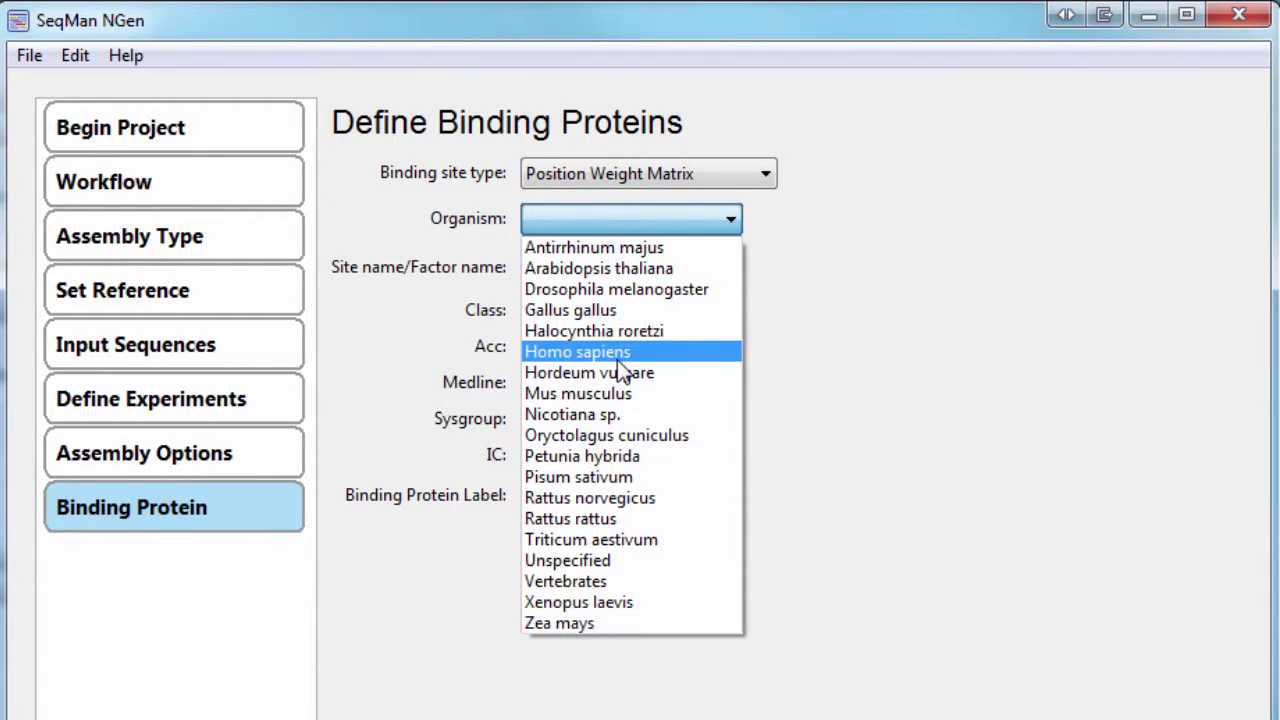
pyautogui.click(617, 360)
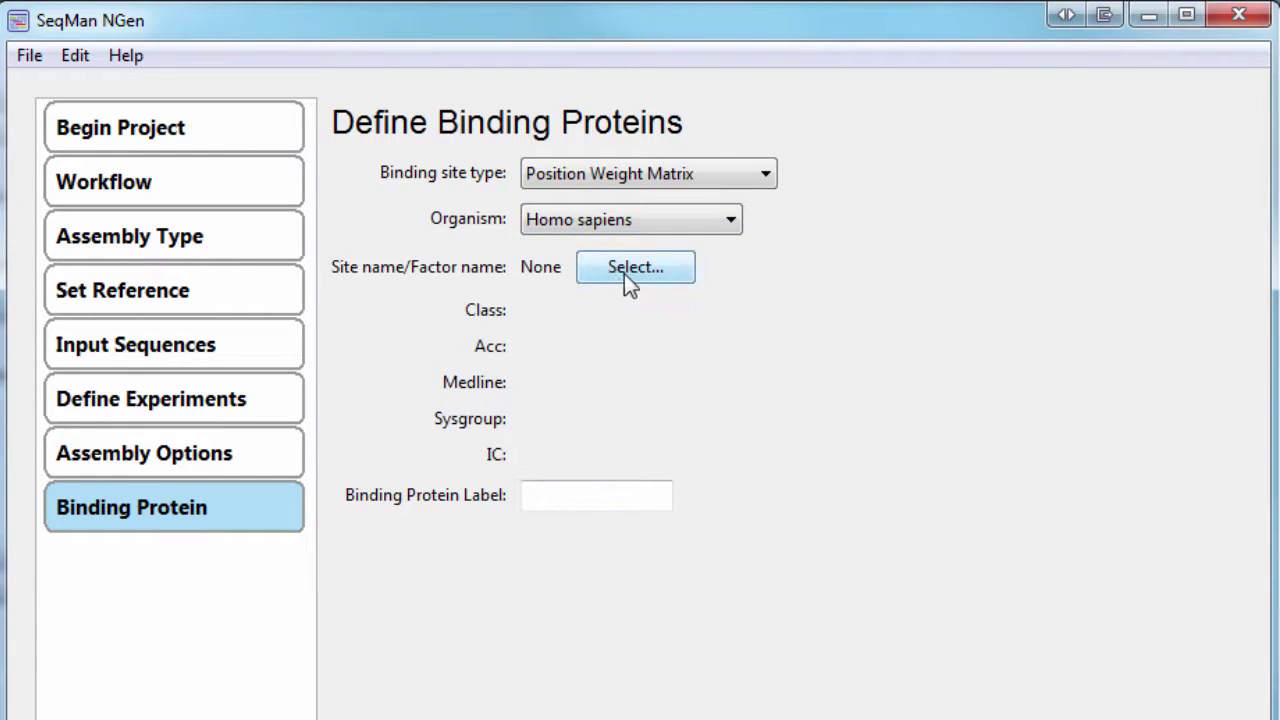
pyautogui.click(624, 273)
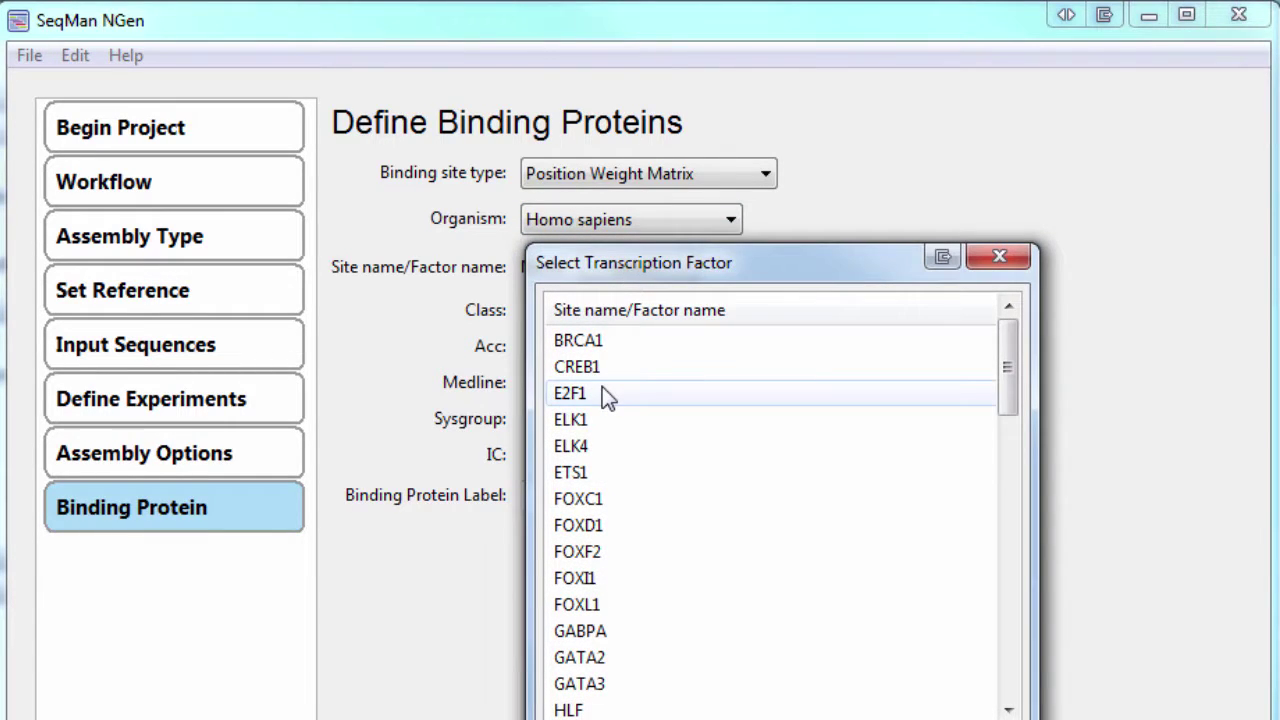
pyautogui.click(603, 392)
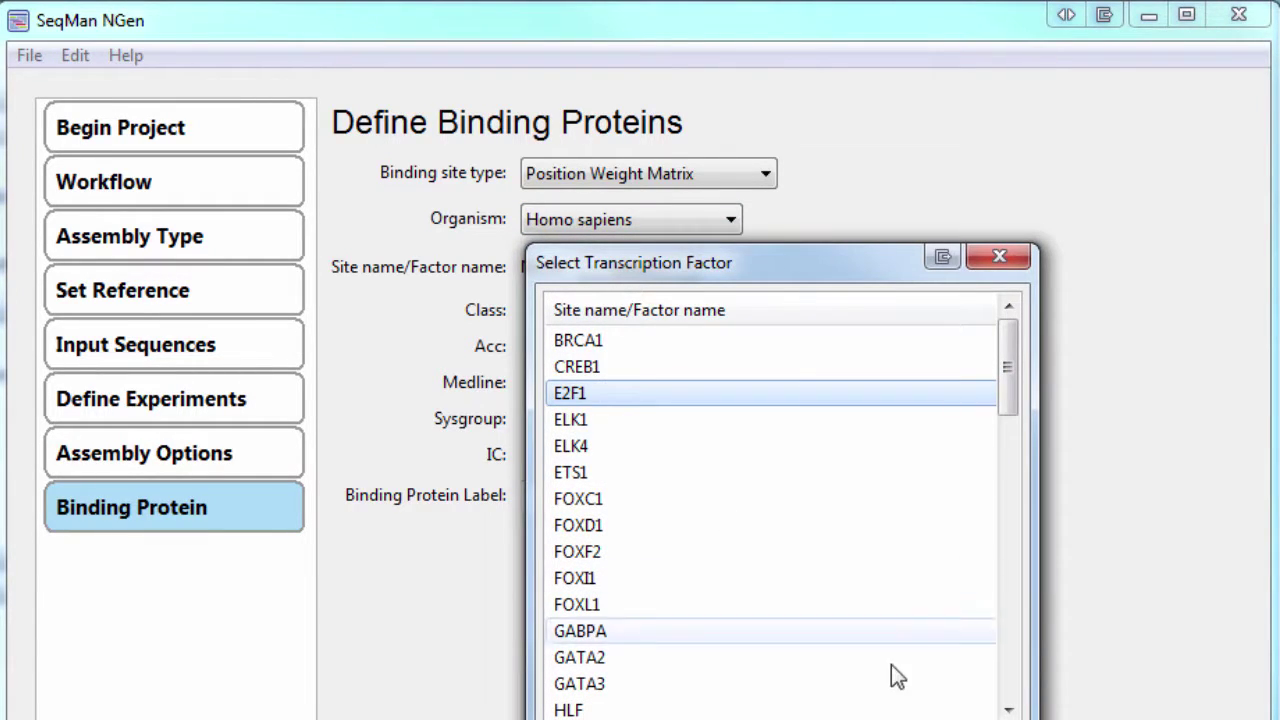
pyautogui.click(900, 716)
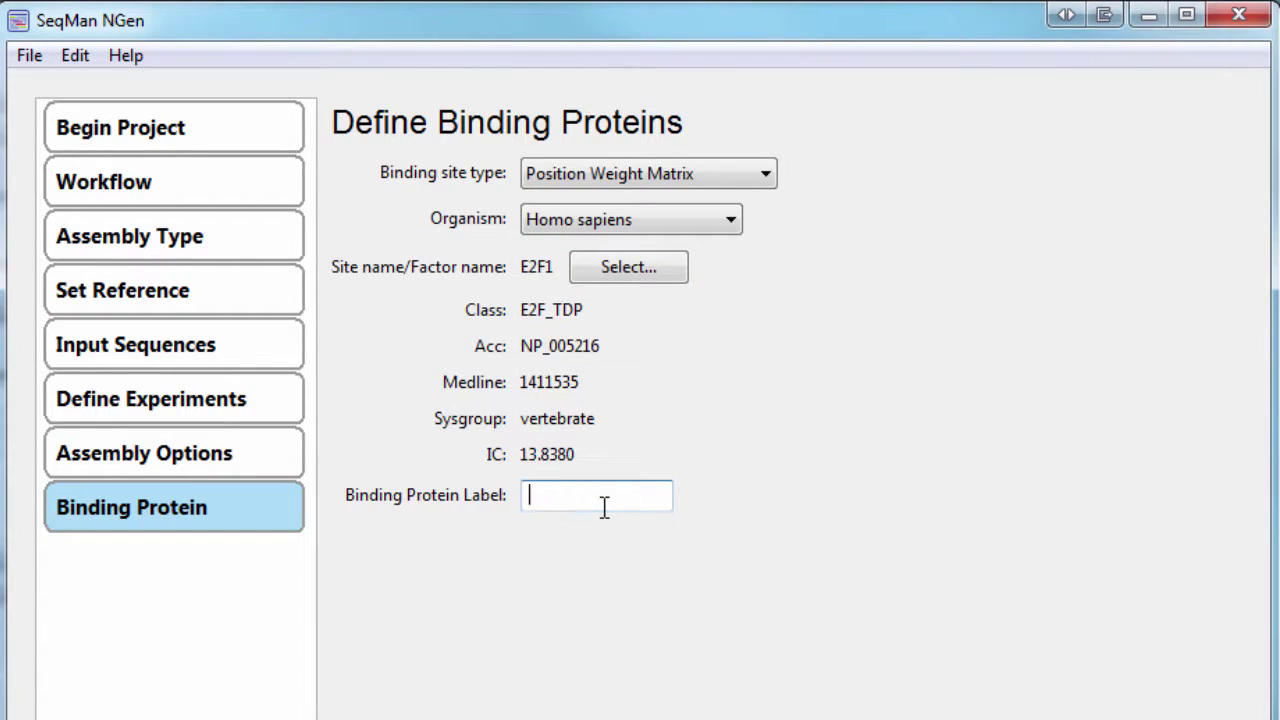
pyautogui.write('E2F1')
pyautogui.press('Return')
pyautogui.click(717, 207)
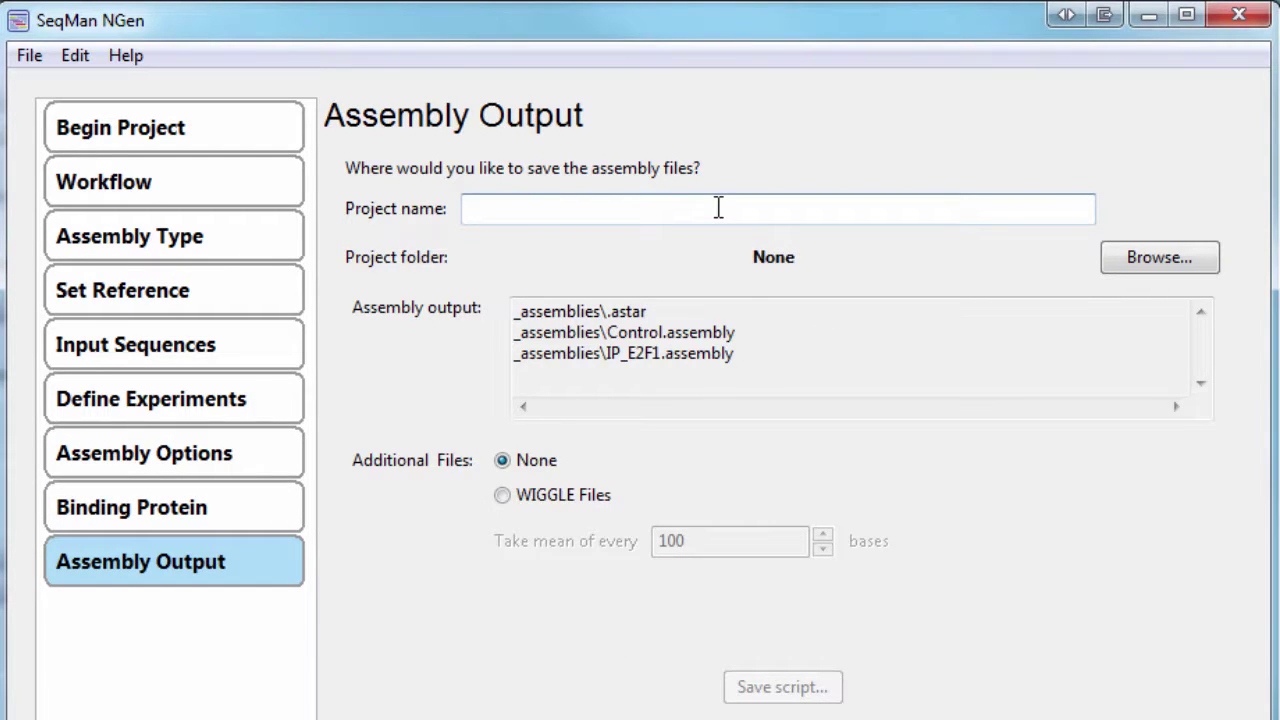
# Name the project IP_E2F1, save it in the ChIPSeq folder, and advance to Run Assembly
pyautogui.write('IP_E2F1')
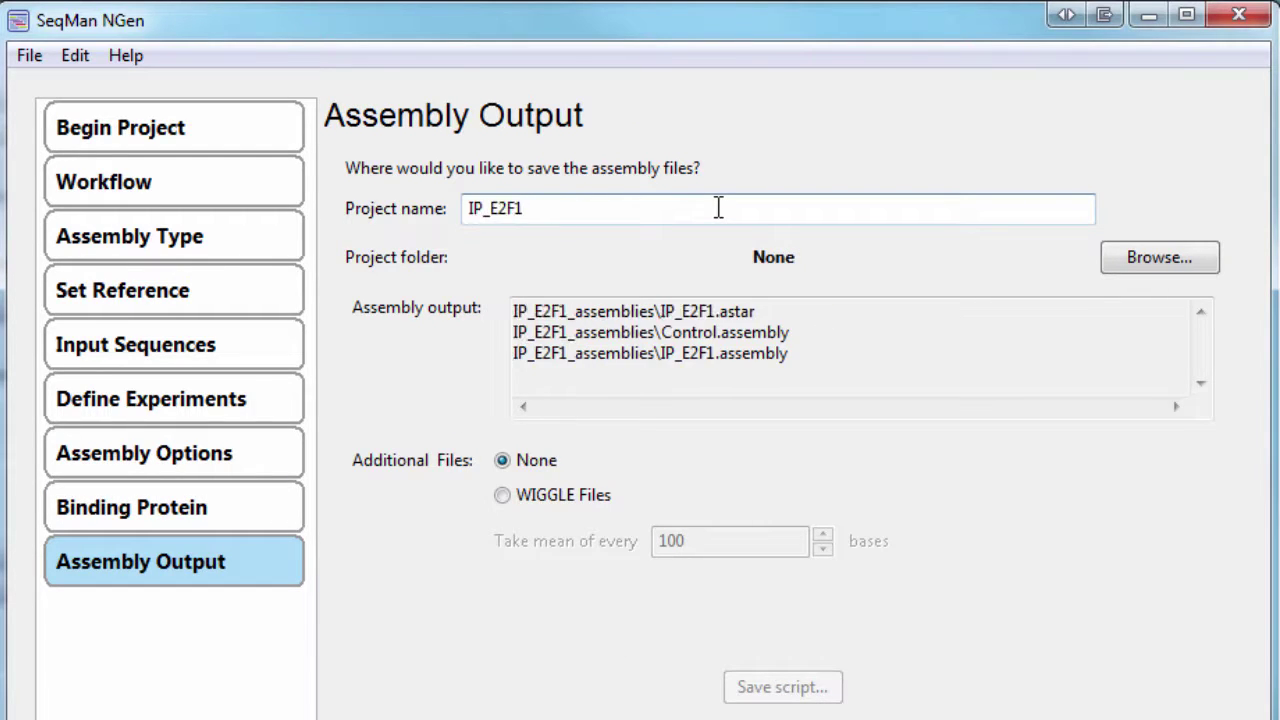
pyautogui.click(1155, 262)
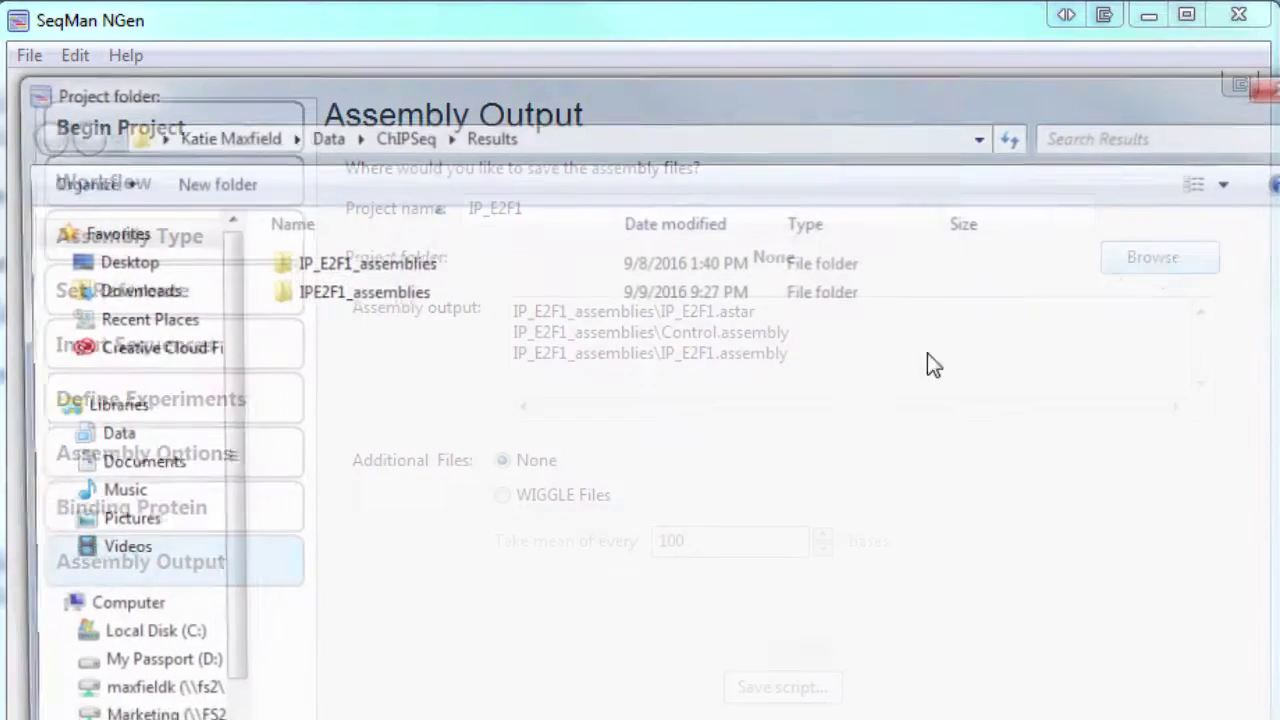
pyautogui.click(424, 133)
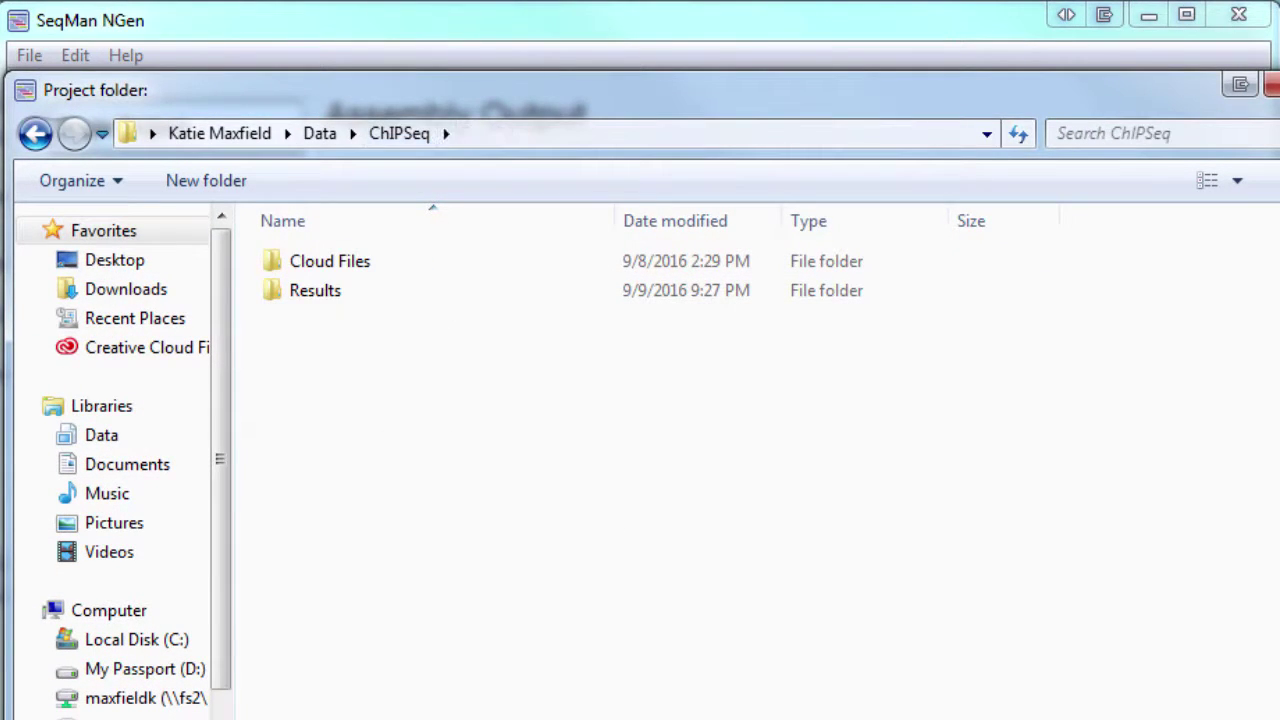
pyautogui.press('Return')
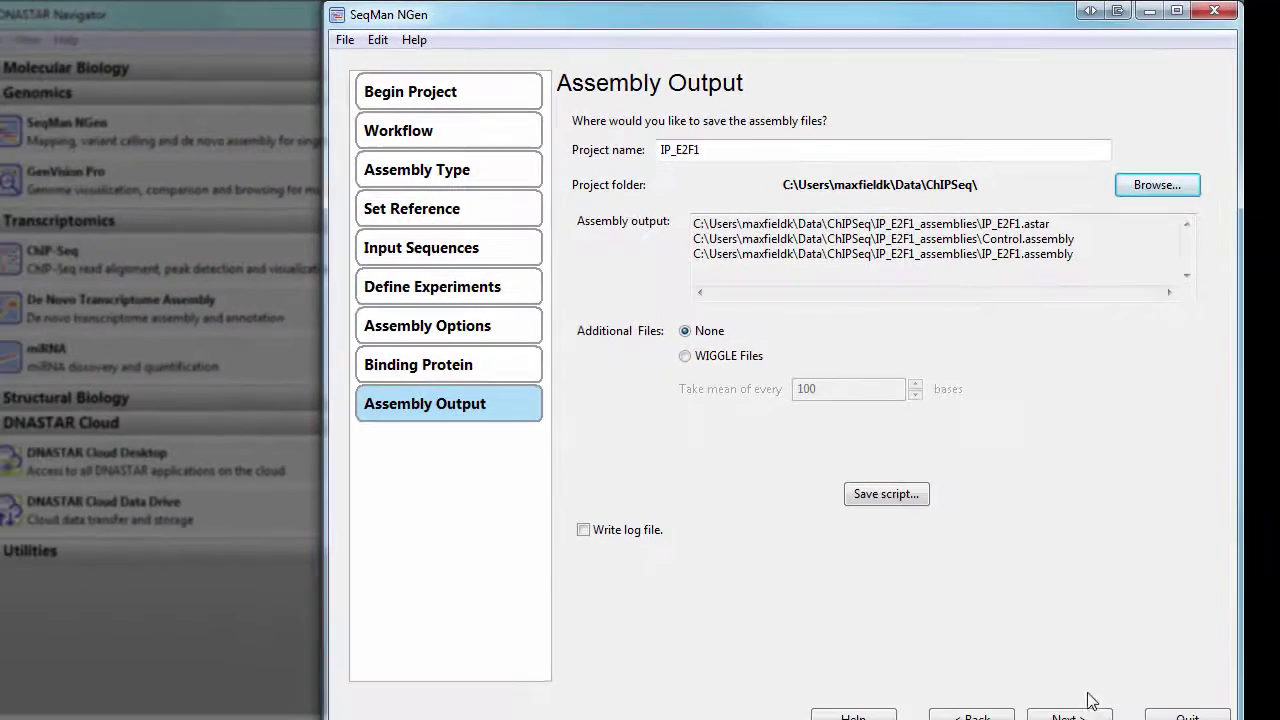
pyautogui.click(1085, 712)
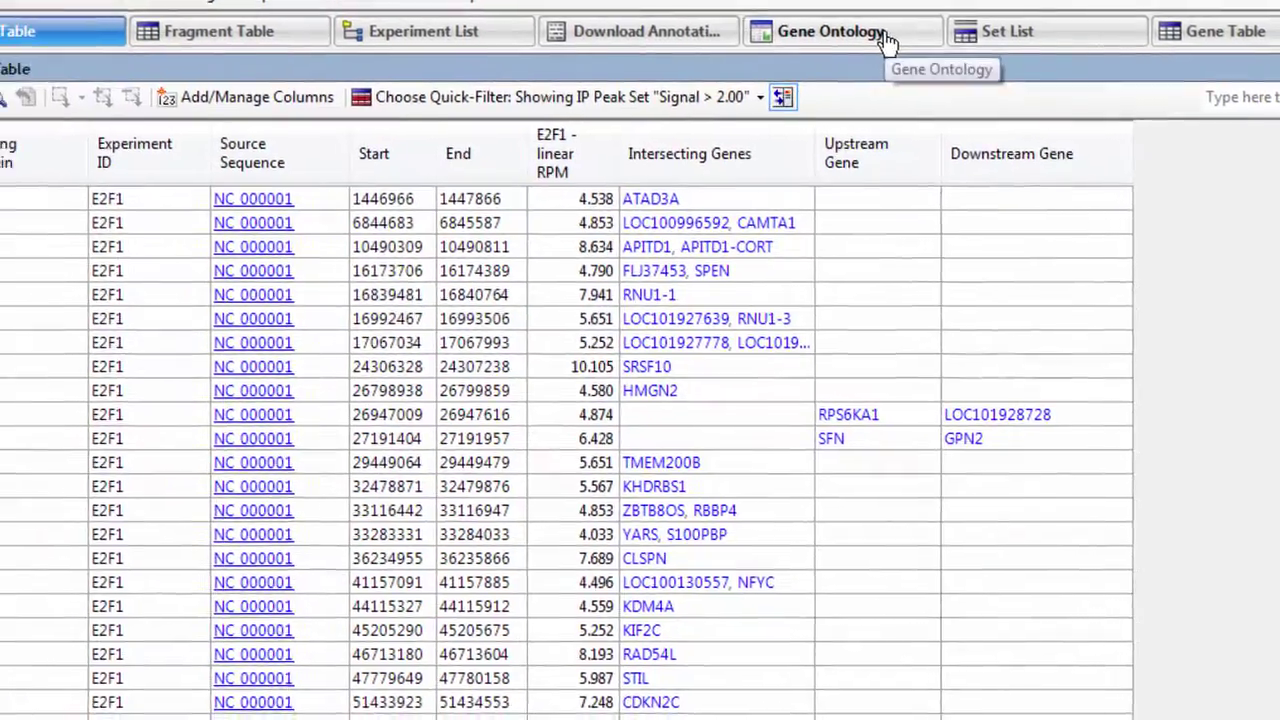
# Review the Gene Ontology results, then bring up the action menu for the SRSF10 peak
pyautogui.click(887, 40)
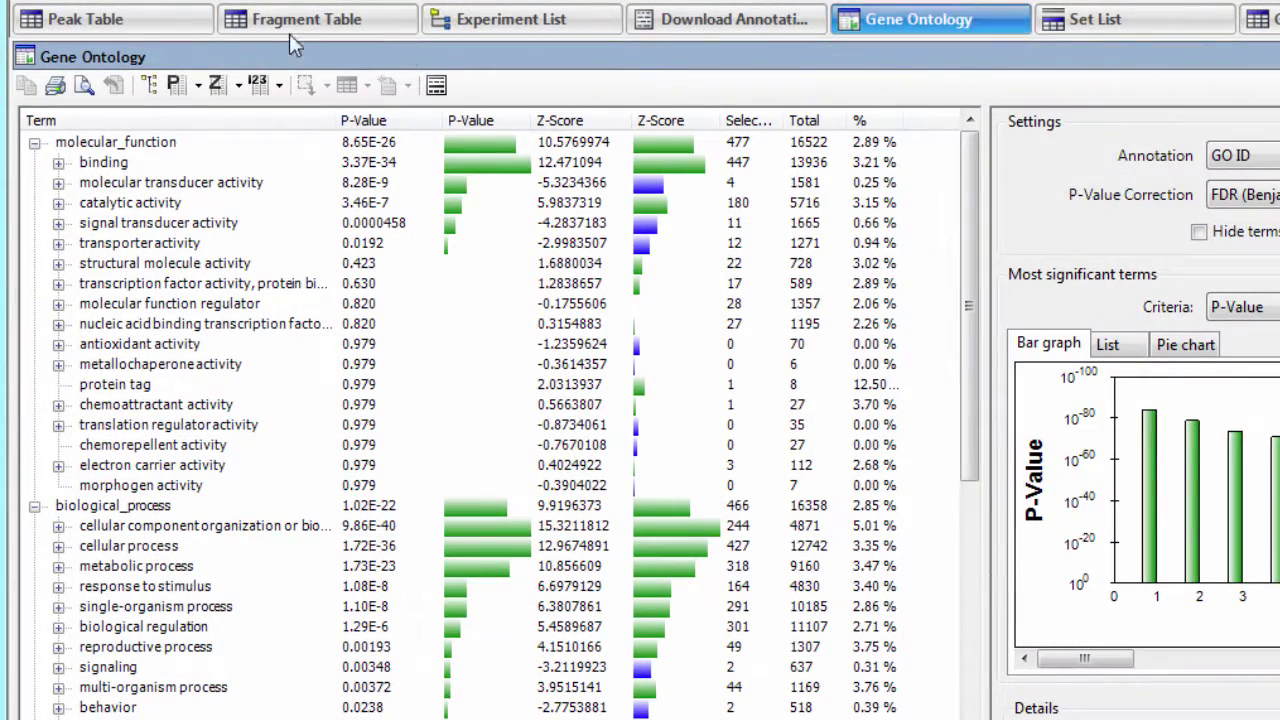
pyautogui.click(191, 29)
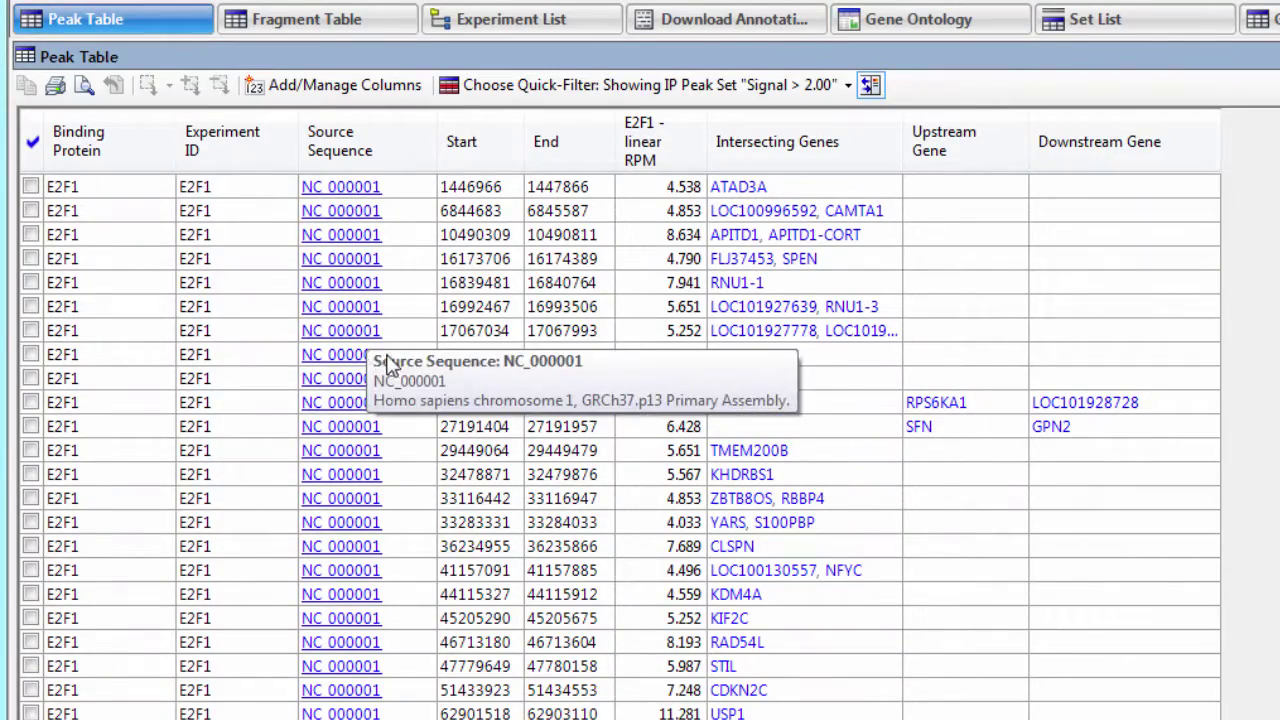
pyautogui.click(463, 358)
pyautogui.rightClick(462, 356)
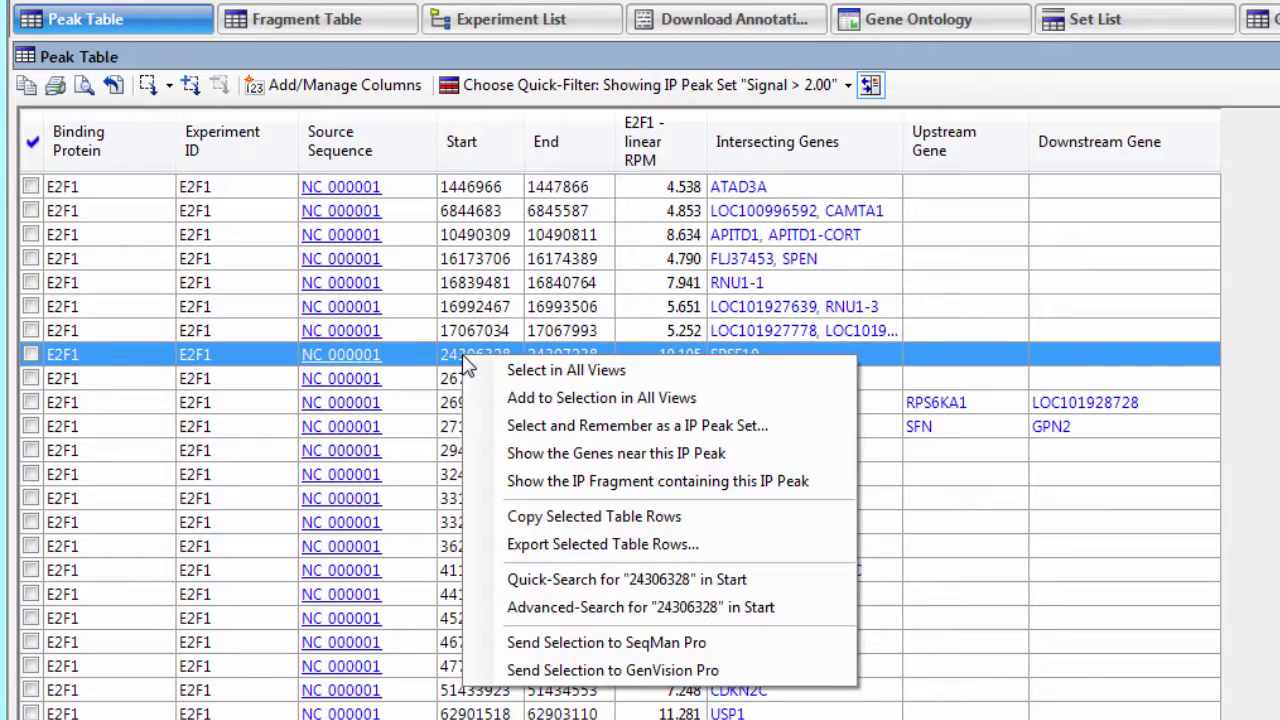